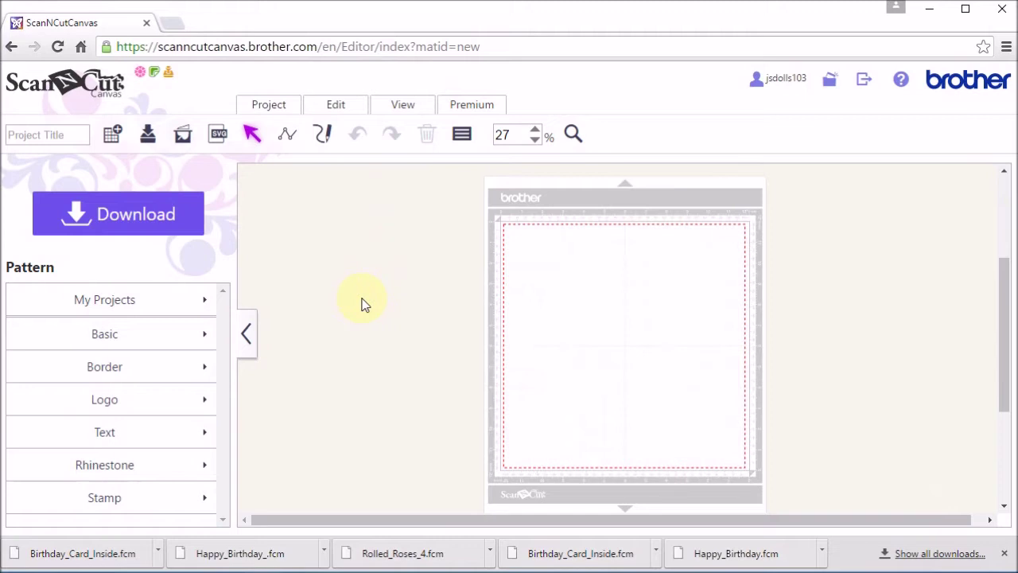
Step: Add the plain square from the Basic patterns and move it inward from the mat's upper-left corner
click(109, 337)
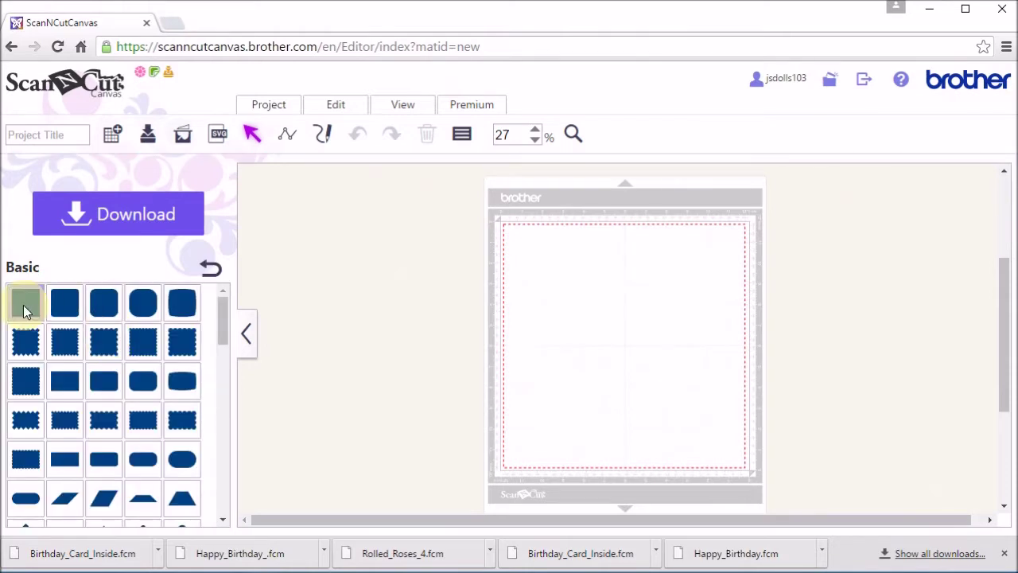
click(23, 305)
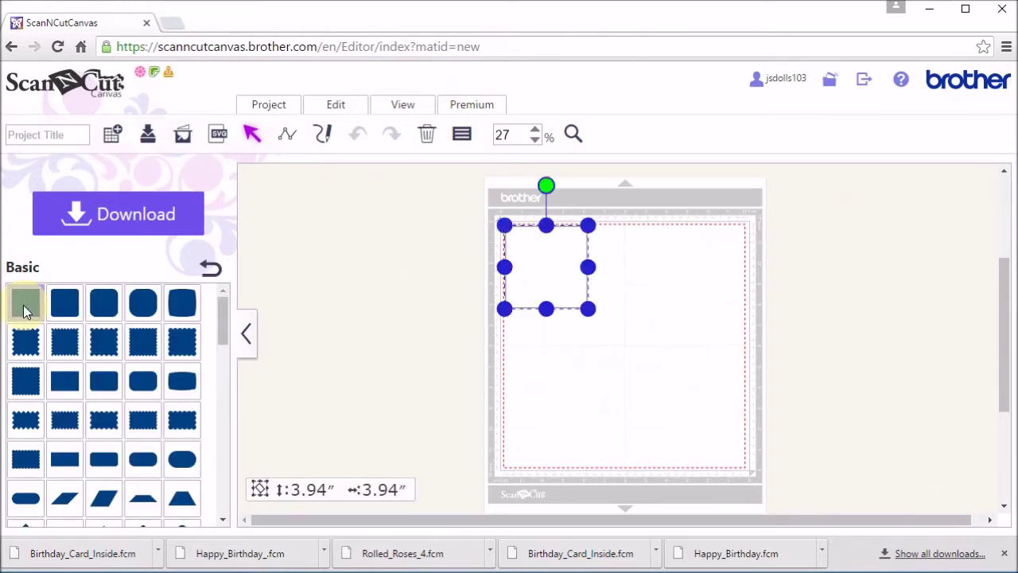
drag(546, 271, 582, 293)
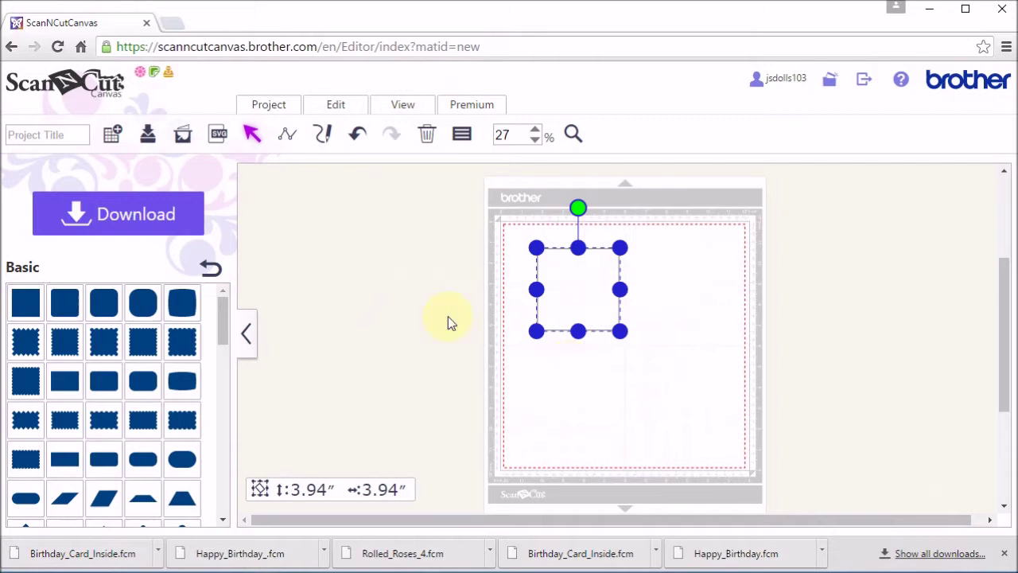
Step: Show the square's properties and turn off Maintain aspect ratio
click(464, 139)
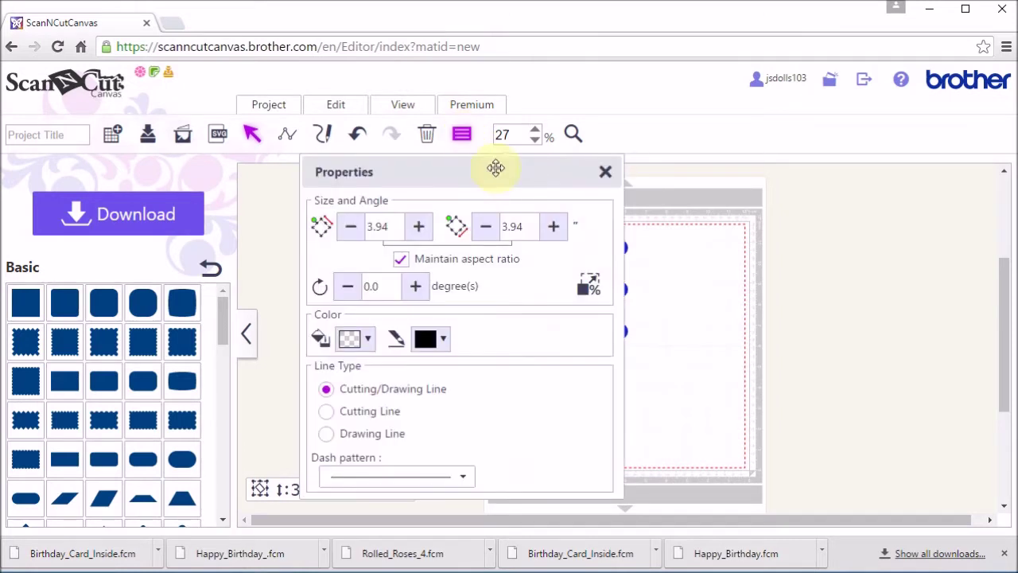
drag(489, 175, 339, 161)
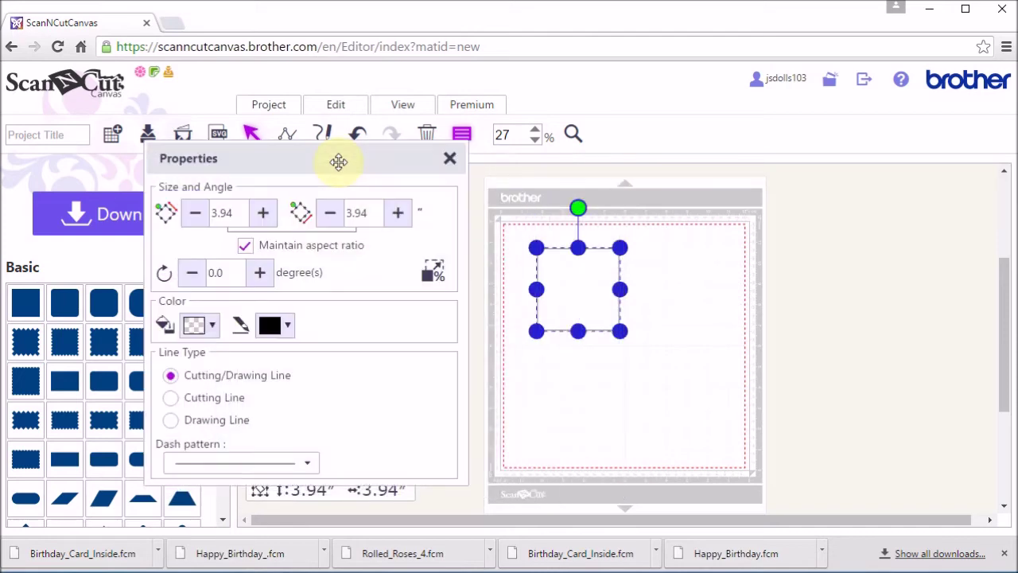
click(225, 213)
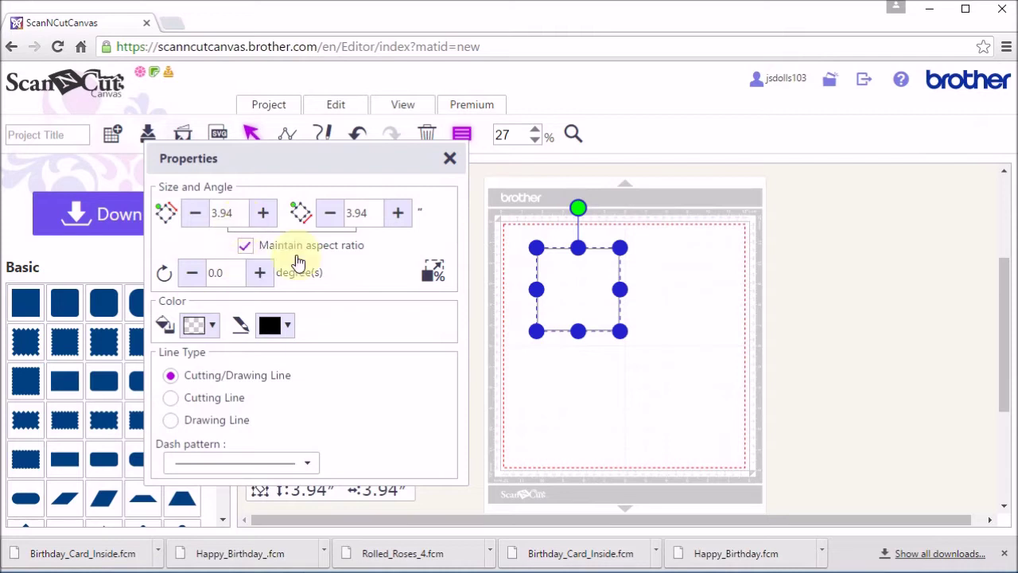
click(242, 249)
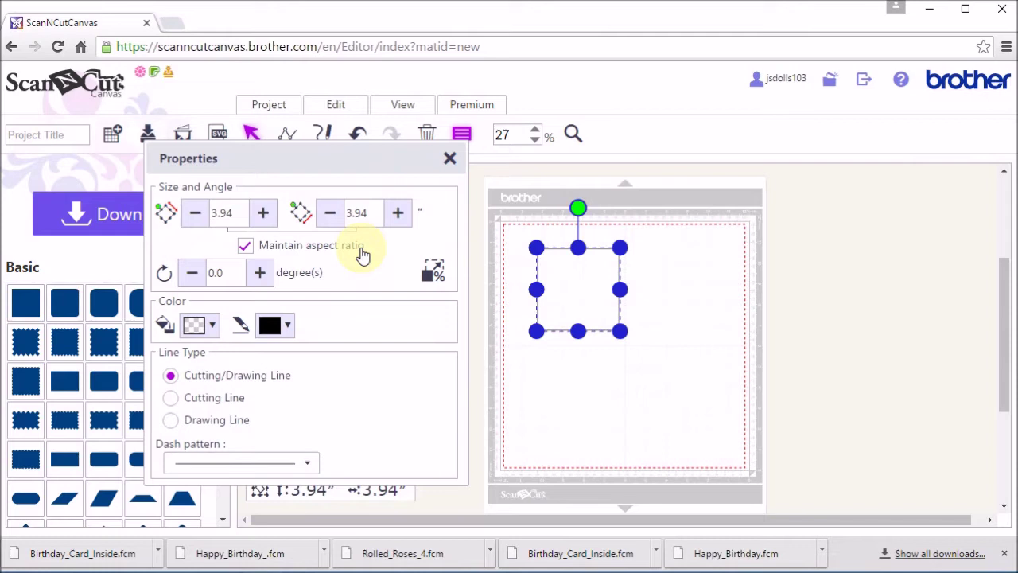
click(246, 248)
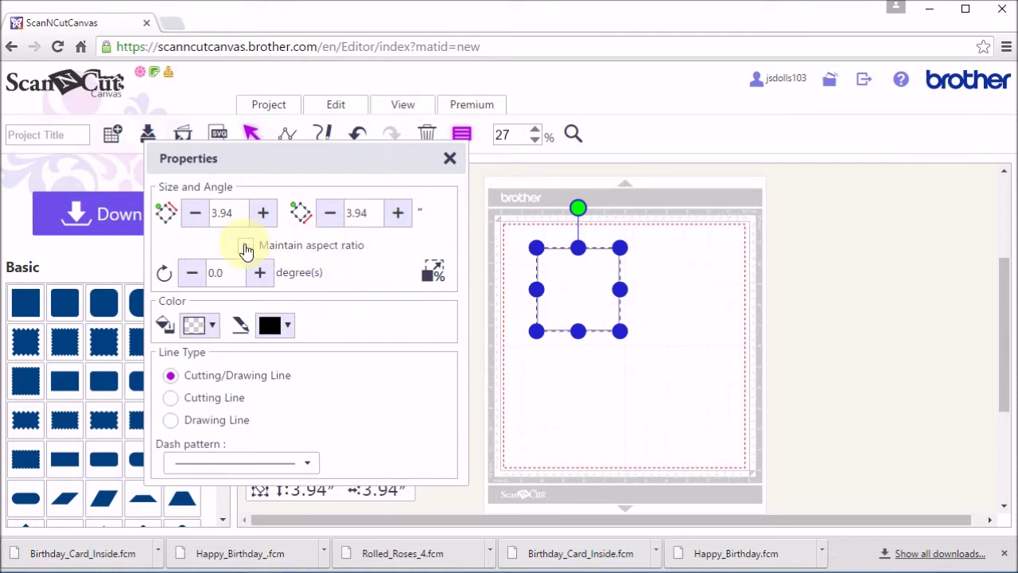
Step: Resize the square to 8.5" high by 5.5" wide and move it slightly closer to the mat's upper-left corner
drag(243, 216, 207, 223)
text(8.5)
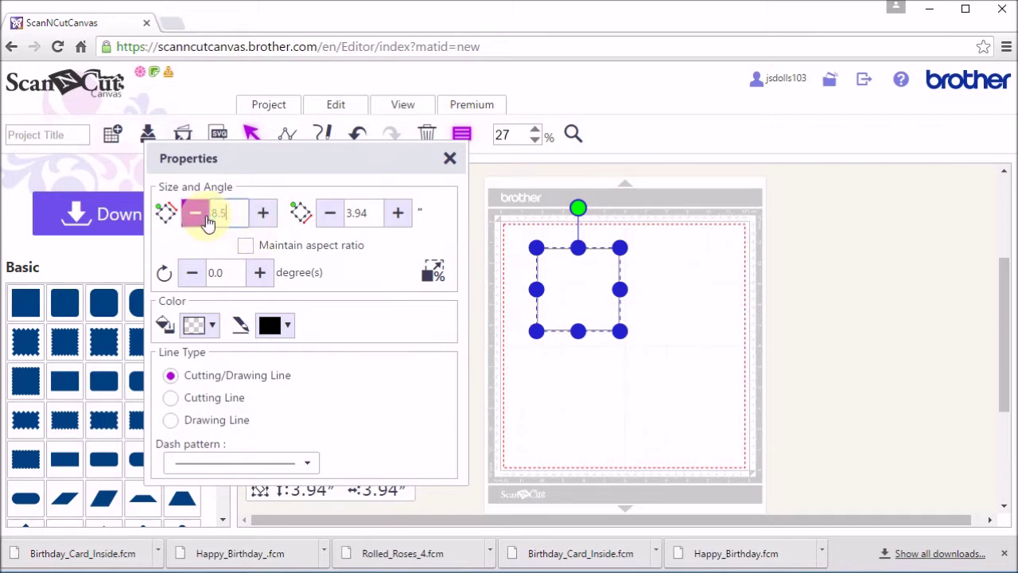
drag(368, 213, 338, 224)
text(5)
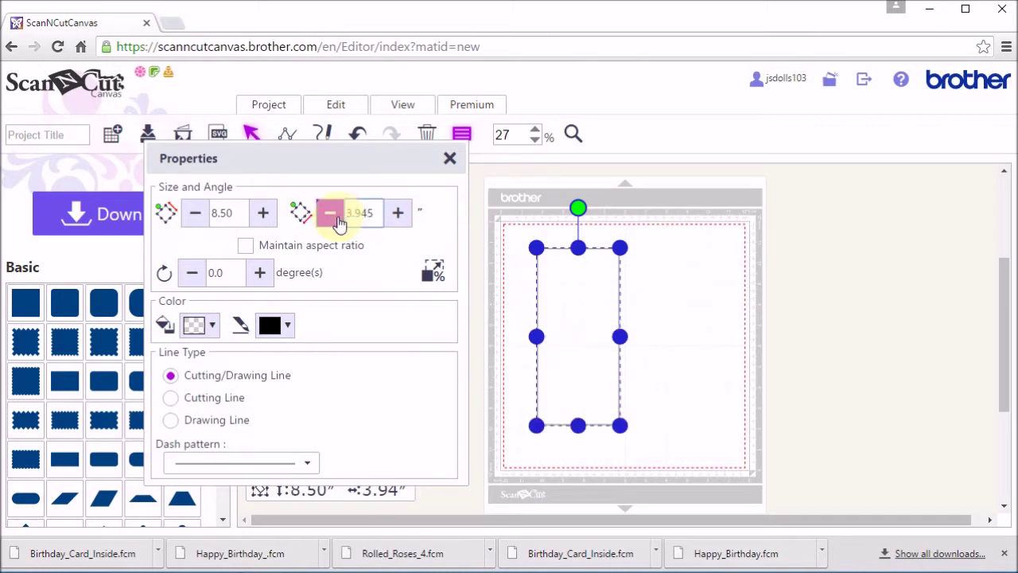
drag(378, 213, 329, 221)
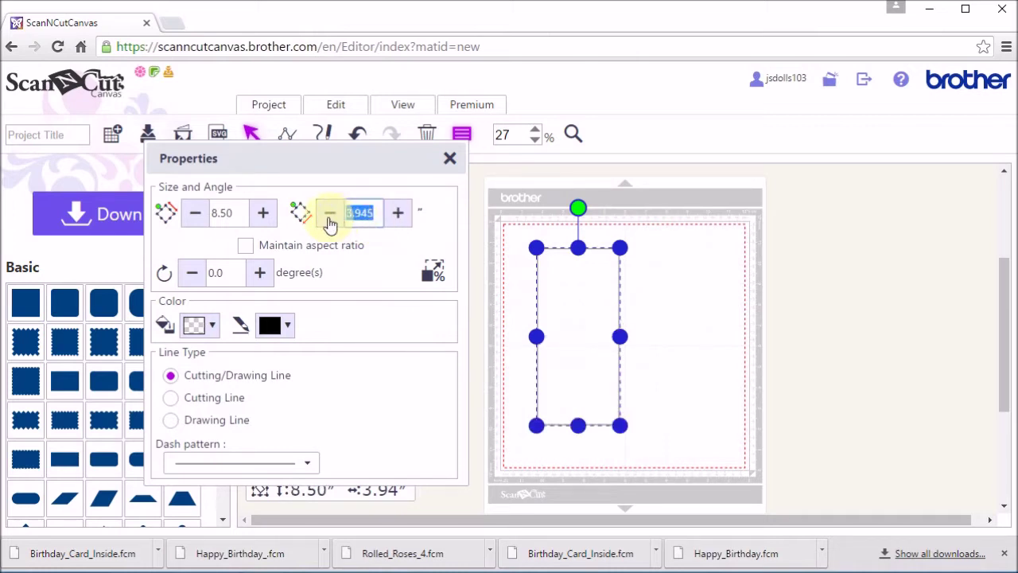
text(5.5)
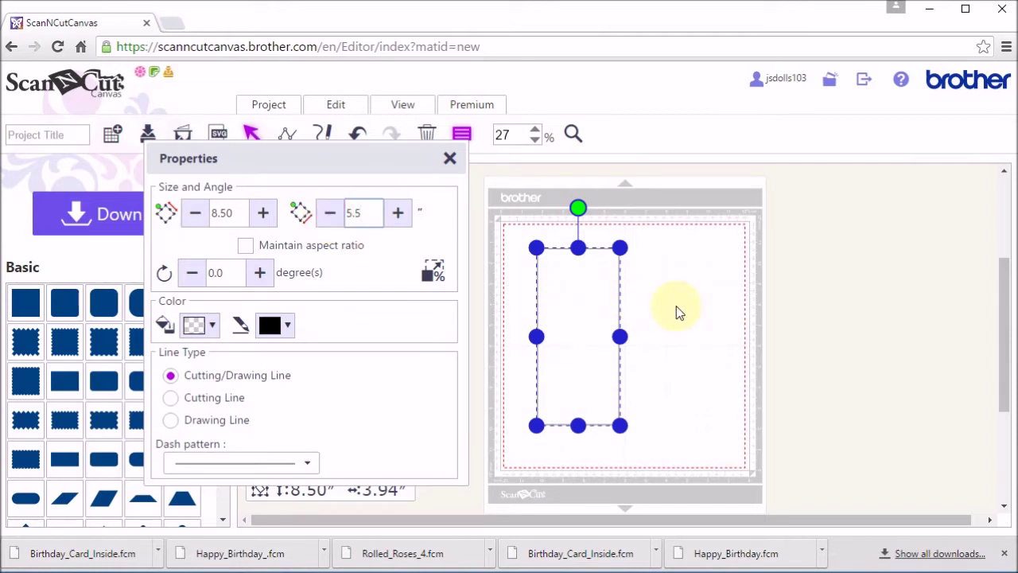
key(Return)
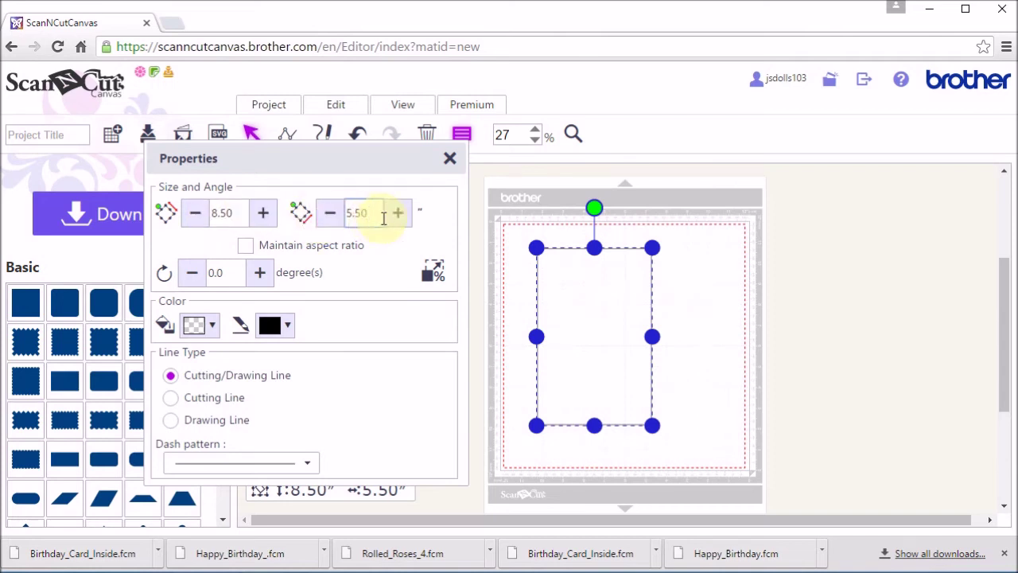
drag(603, 284, 585, 273)
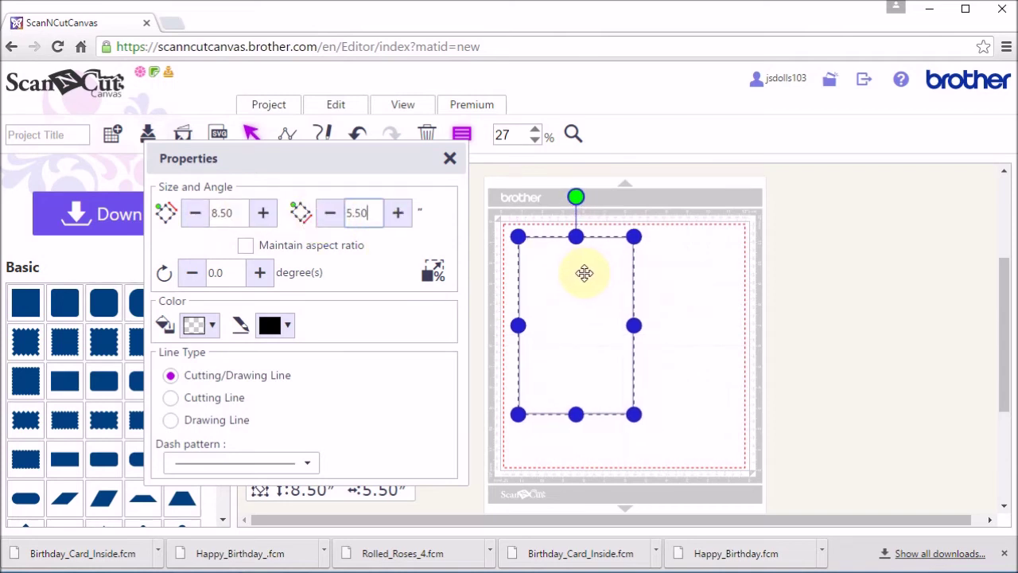
click(451, 163)
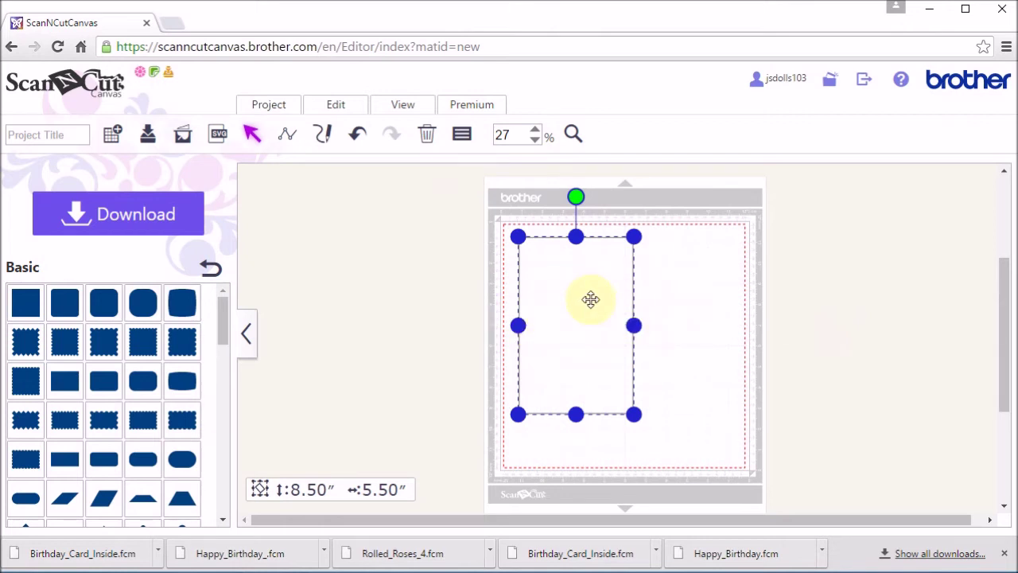
Step: Draw a straight horizontal path about 5.48" long between the midpoints of the rectangle's two long sides, at the 5-inch mark
click(573, 136)
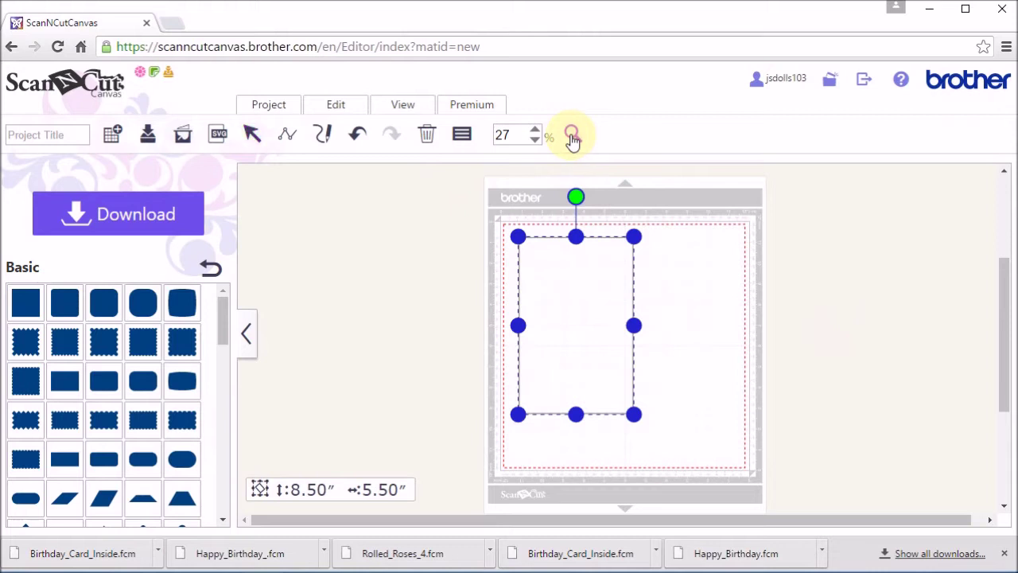
click(589, 287)
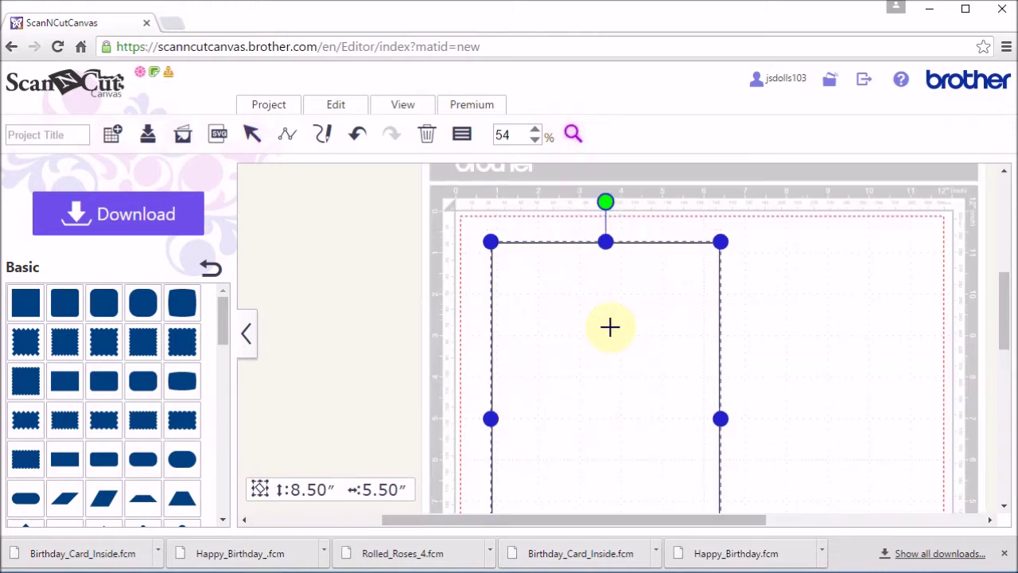
click(610, 327)
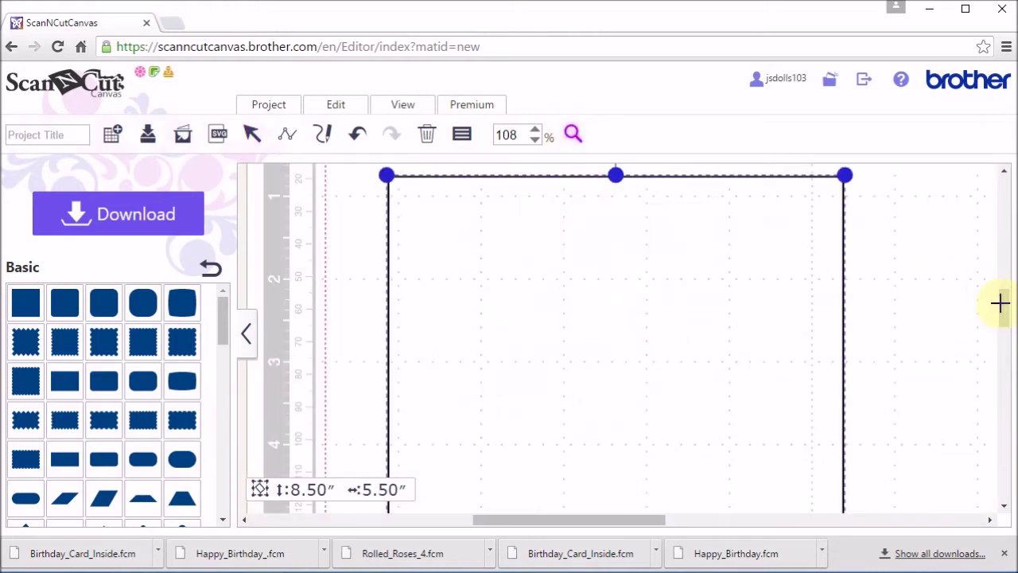
scroll(1002, 319, down, 3)
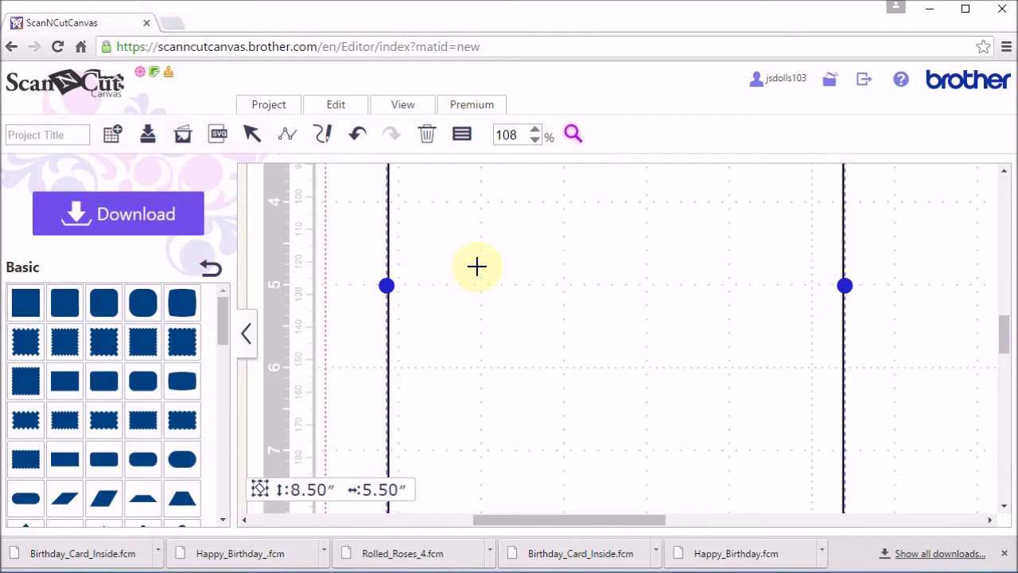
click(287, 140)
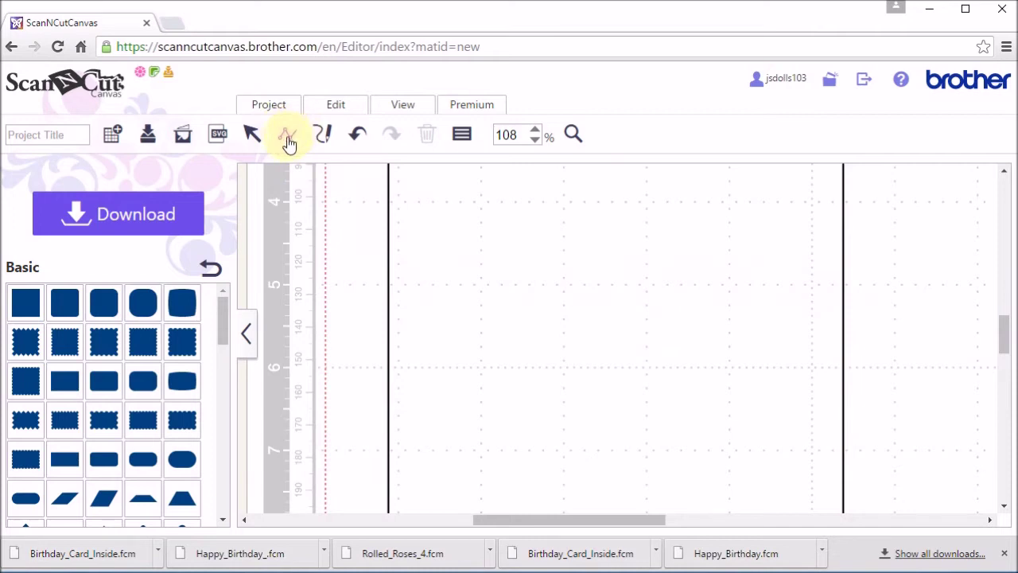
click(389, 285)
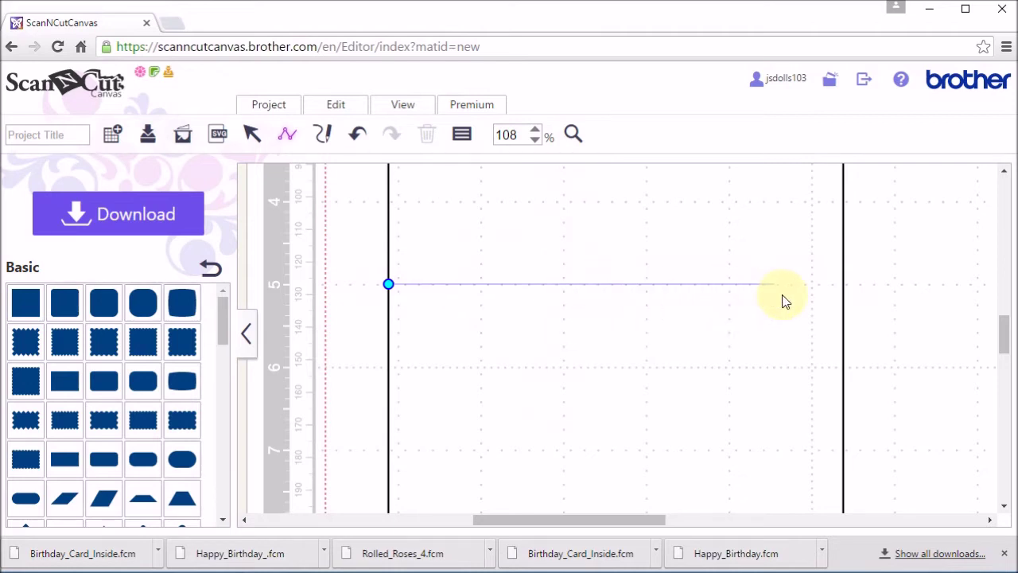
click(843, 286)
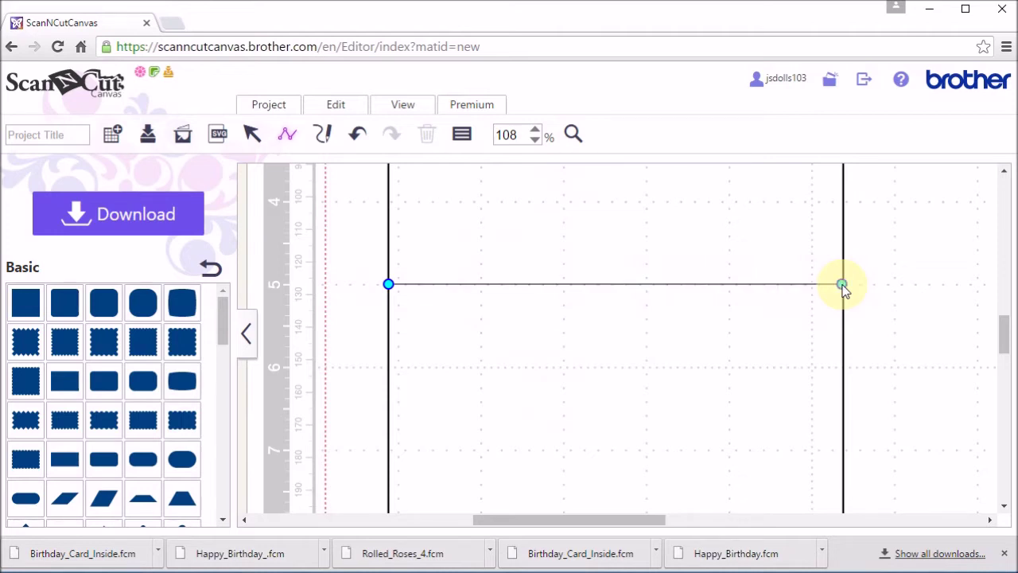
click(844, 286)
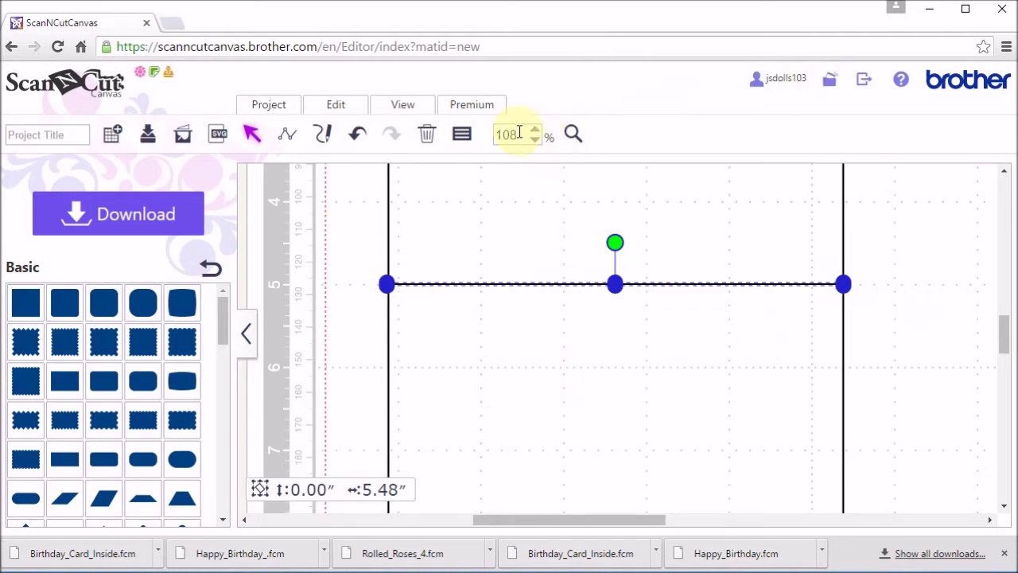
Step: Select the rectangle and the fold line together and align their centers both horizontally and vertically
drag(514, 133, 492, 140)
text(27)
key(Return)
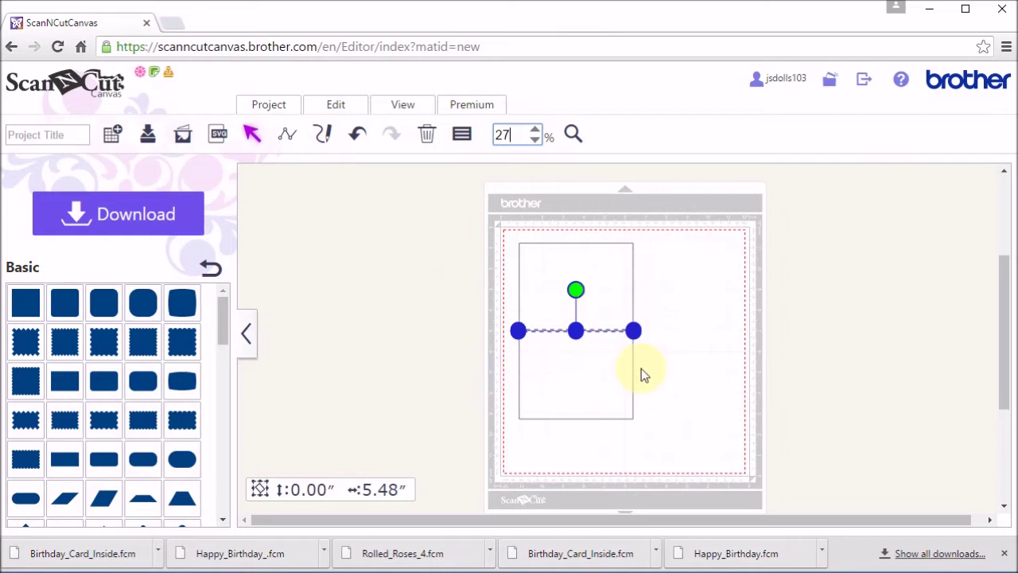
click(337, 113)
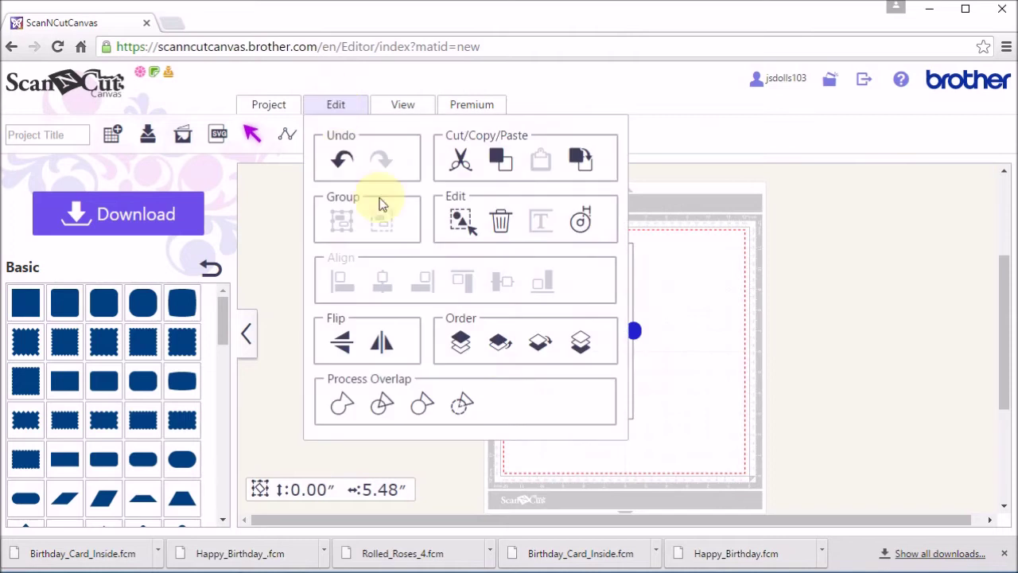
click(460, 225)
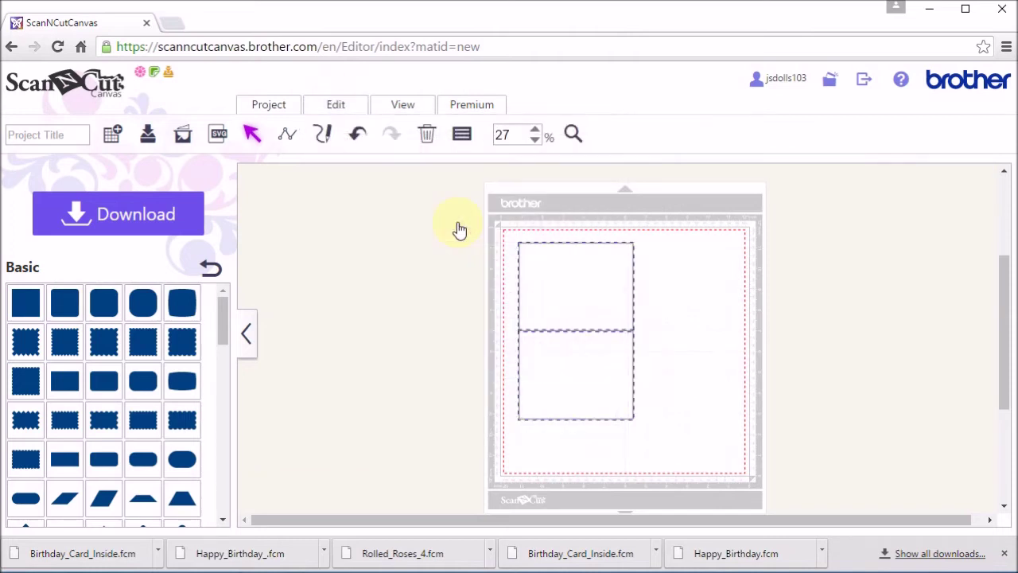
click(340, 105)
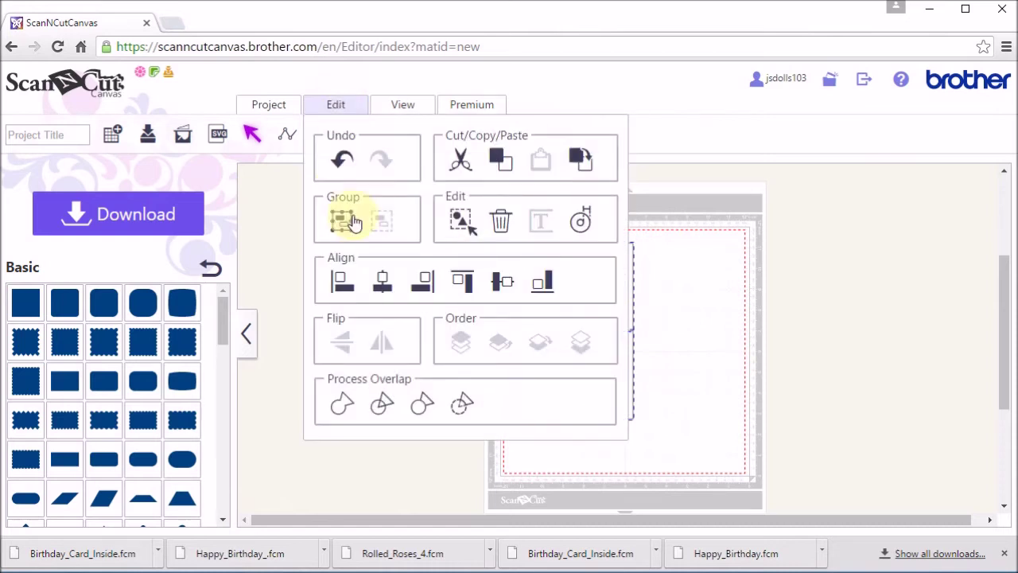
click(381, 288)
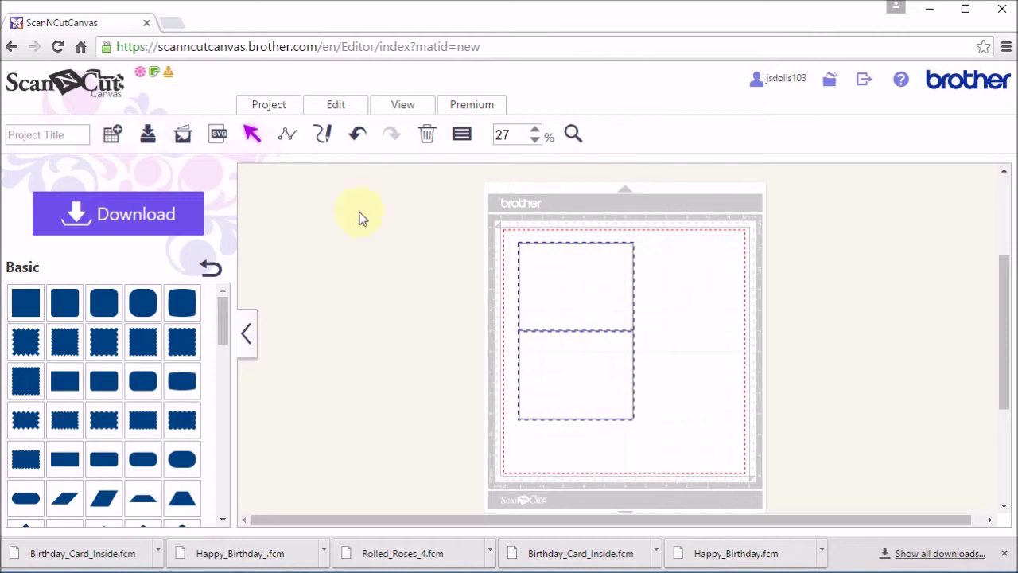
click(337, 109)
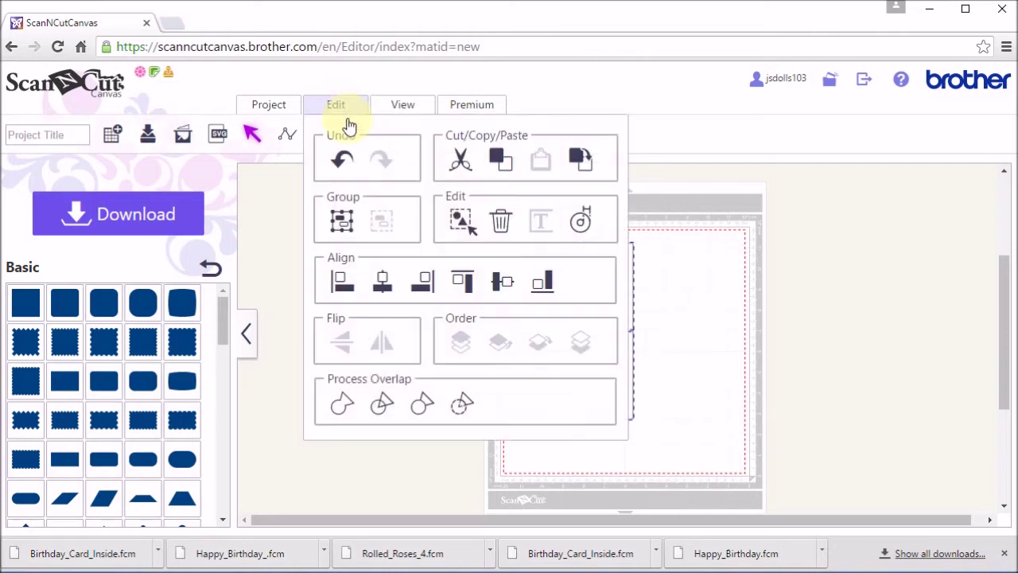
click(504, 287)
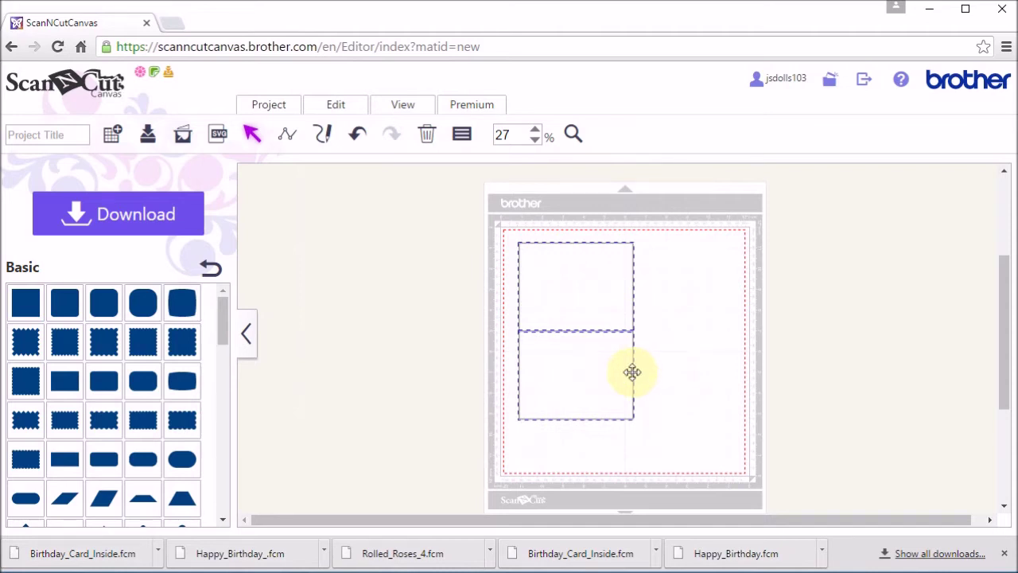
click(678, 348)
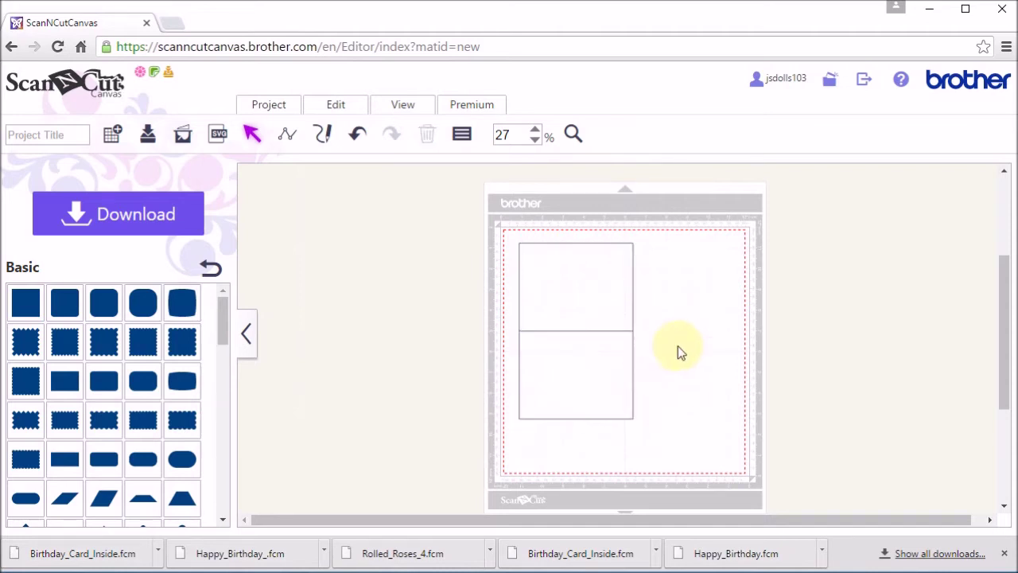
Step: Select only the 8.50" by 5.50" rectangle and send it to the back, behind the middle line
click(631, 348)
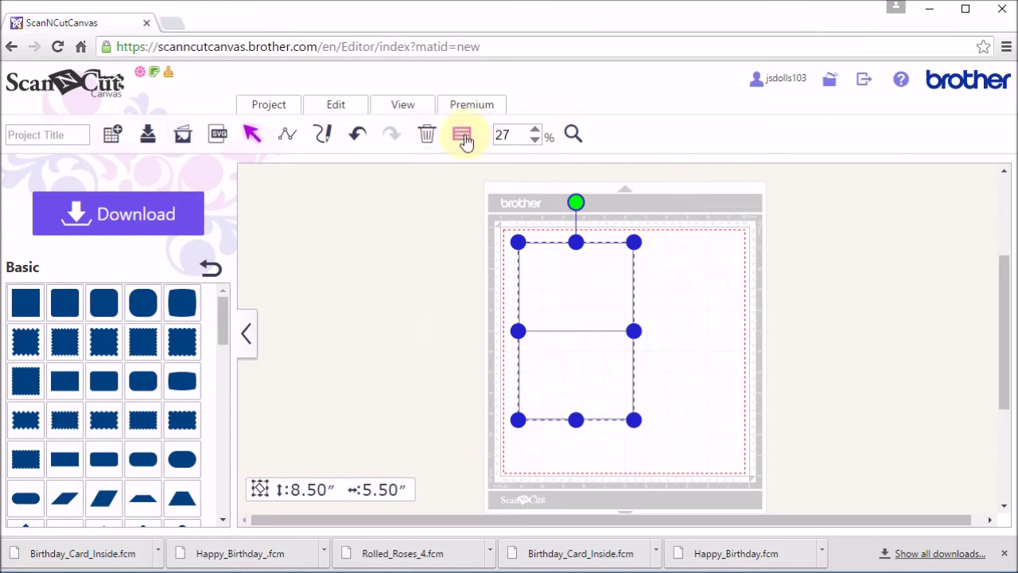
click(350, 112)
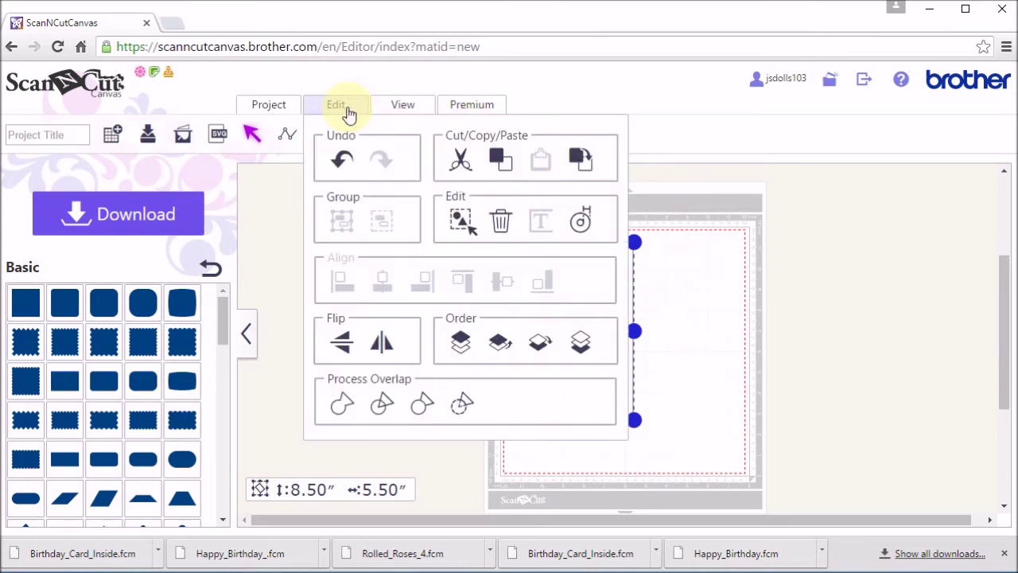
click(582, 350)
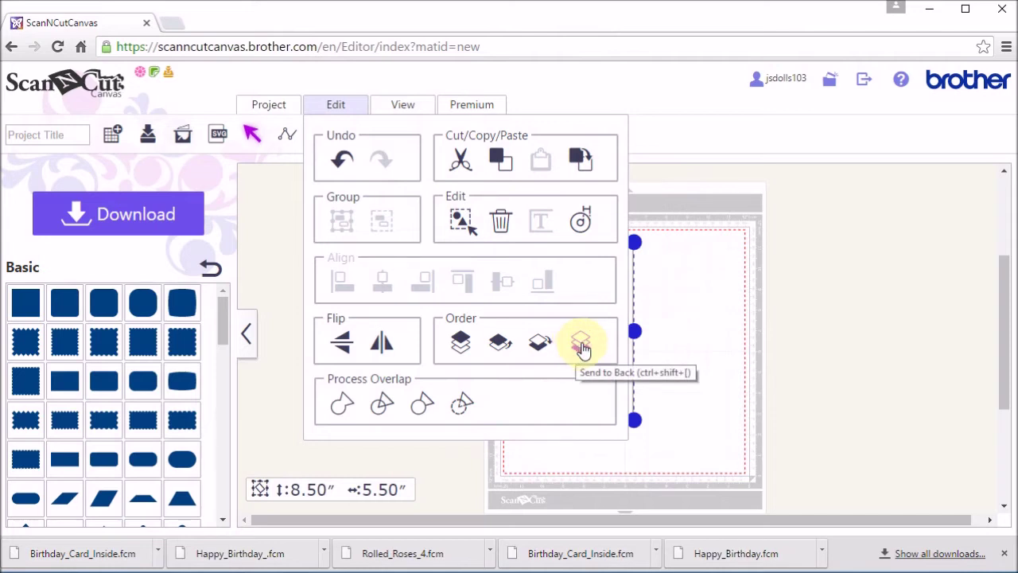
click(582, 348)
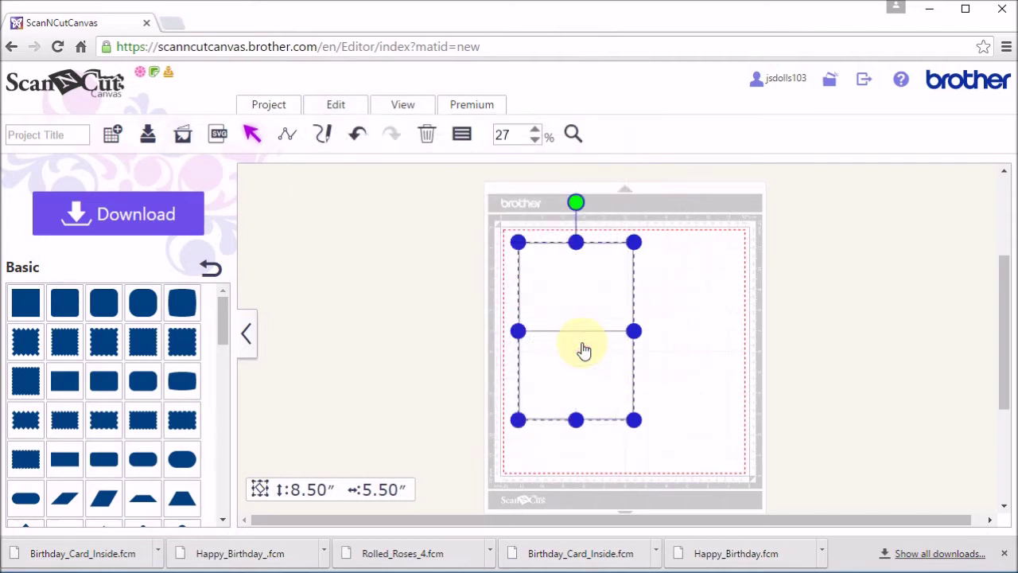
Step: Set the middle fold line to Cutting Line with the fine, closely spaced short-dash pattern
click(713, 319)
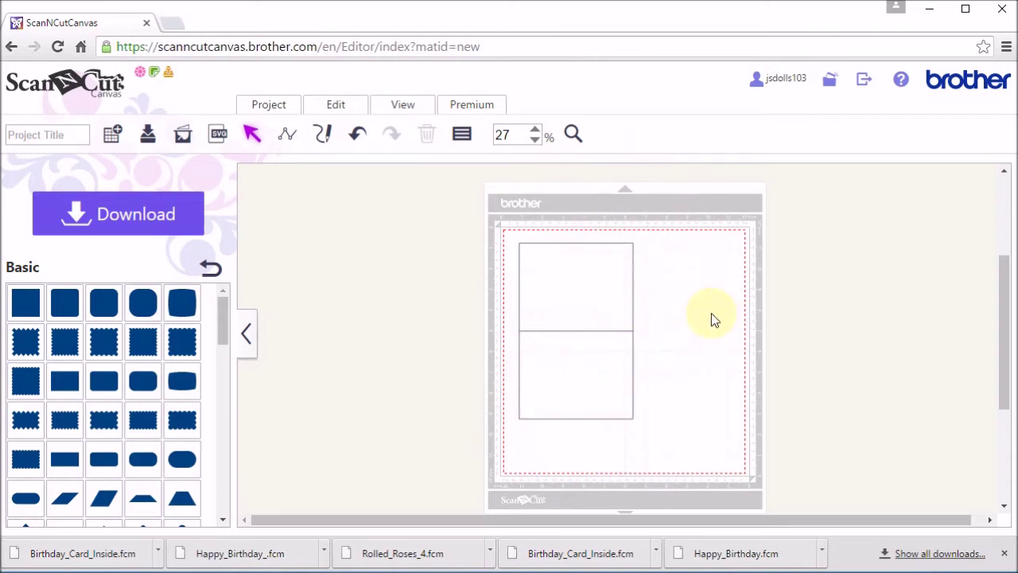
click(618, 331)
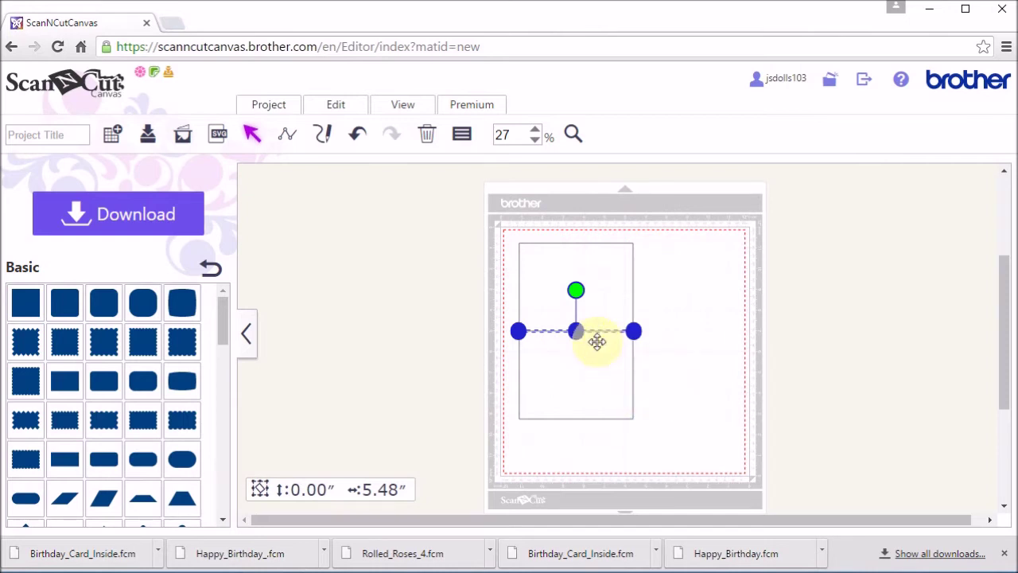
click(463, 137)
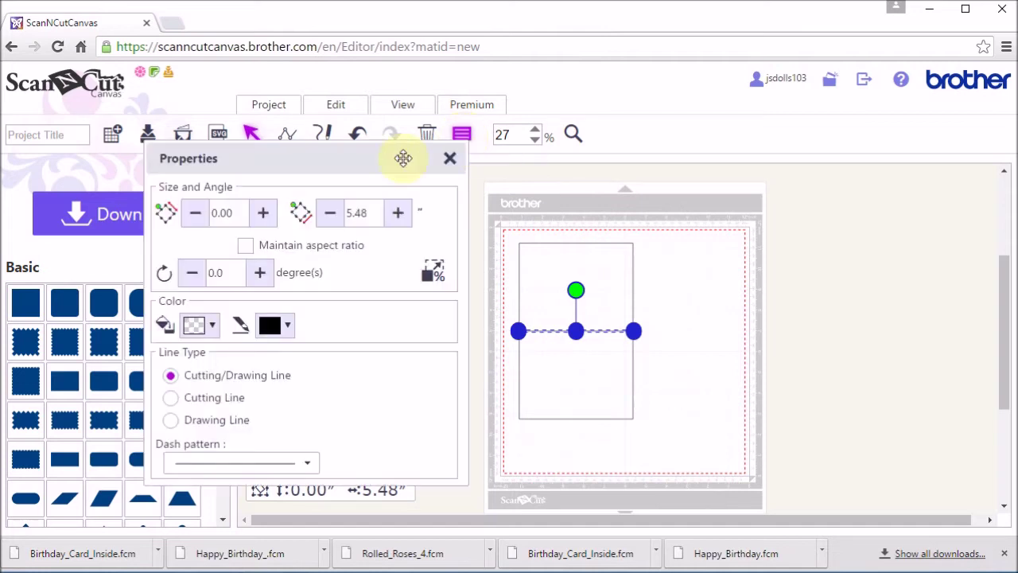
drag(384, 163, 369, 149)
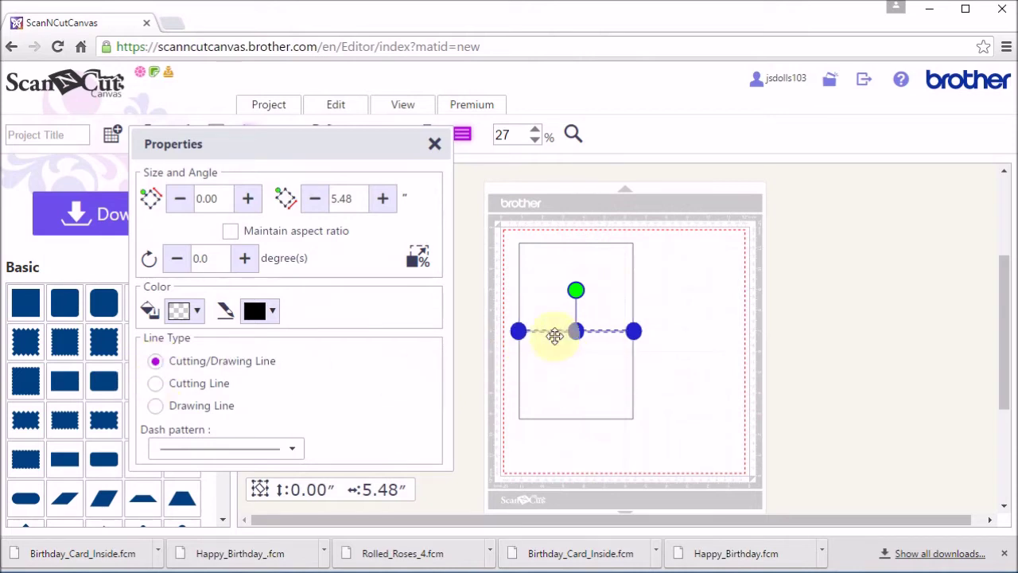
click(156, 384)
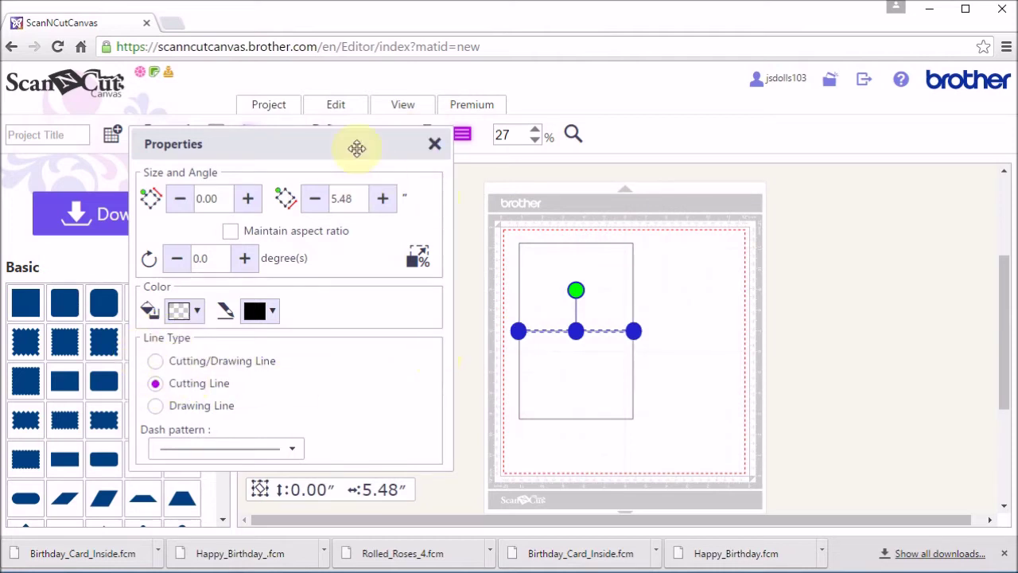
drag(357, 145, 369, 111)
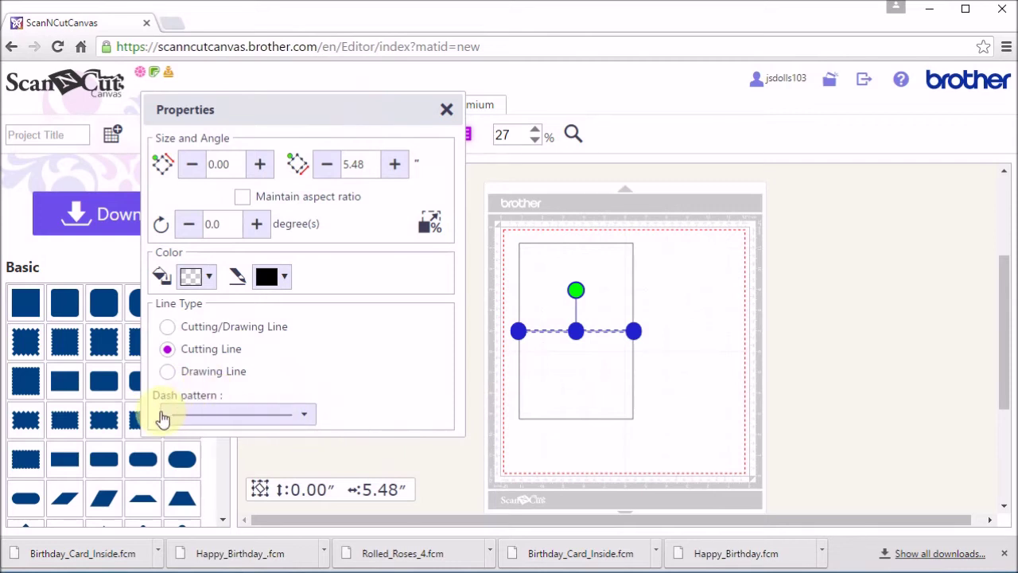
click(306, 419)
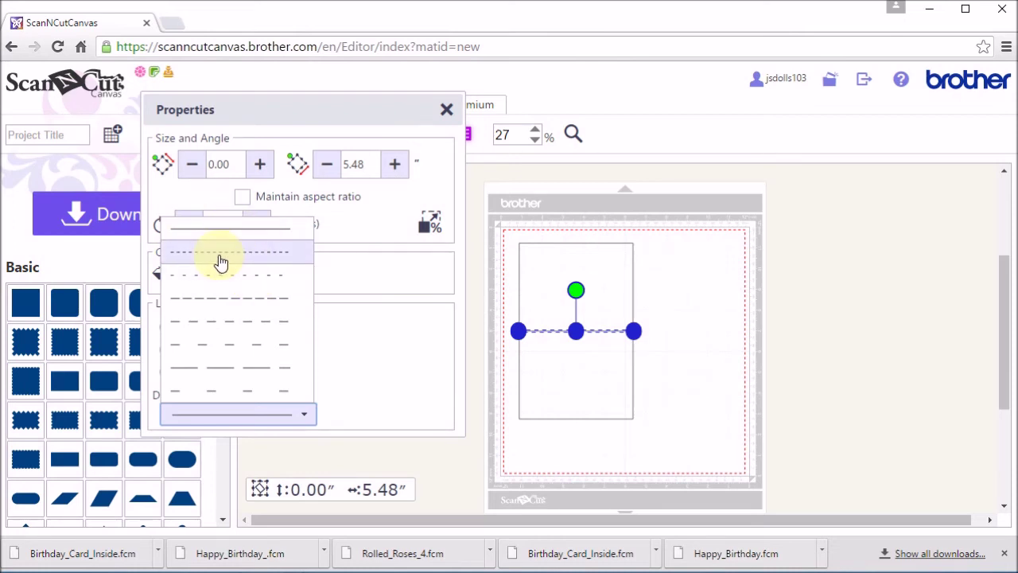
click(221, 253)
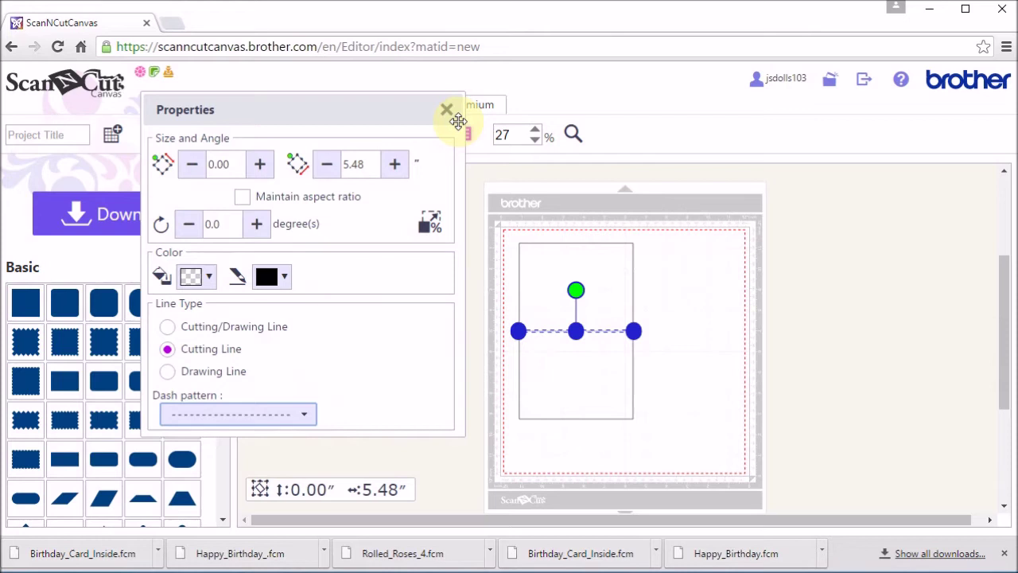
Step: Set the 8.50" by 5.50" rectangle's line type to Cutting Line and close its properties
click(703, 295)
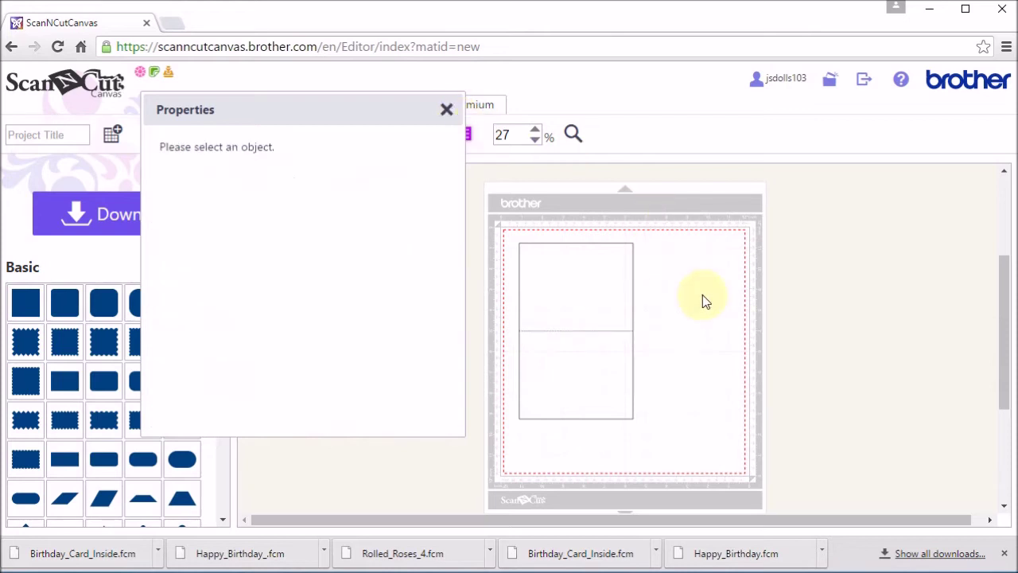
click(633, 260)
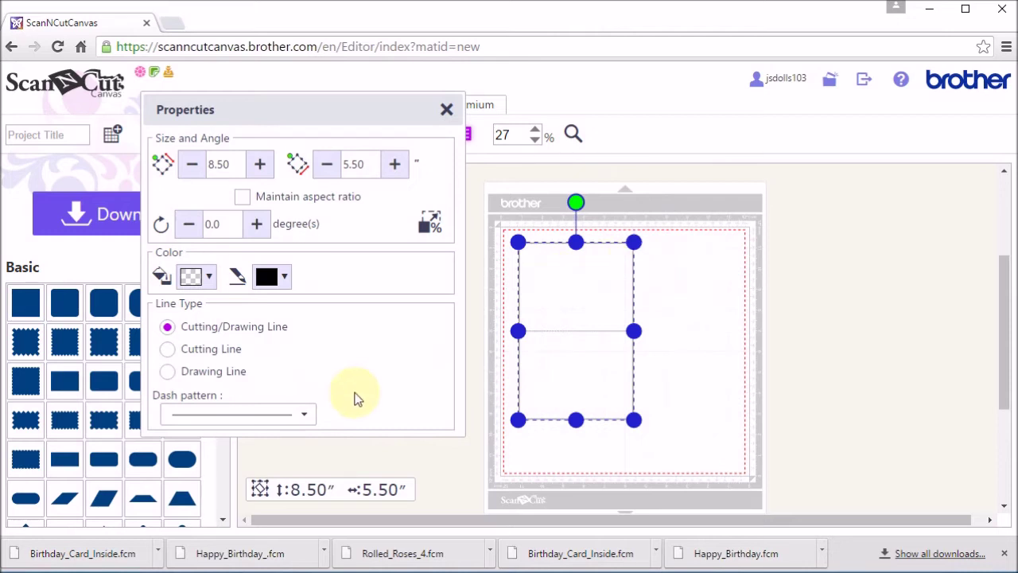
click(168, 350)
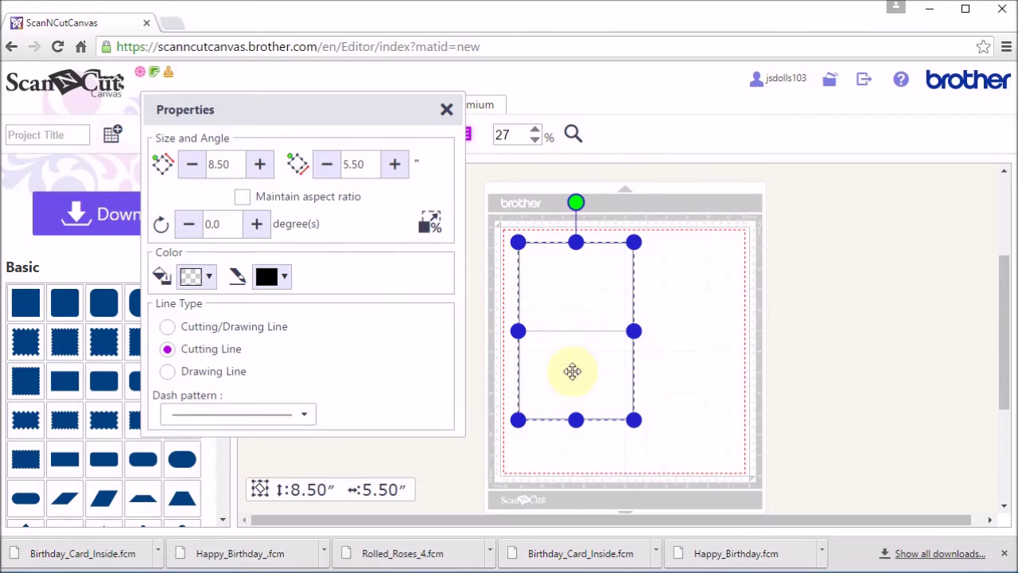
click(447, 110)
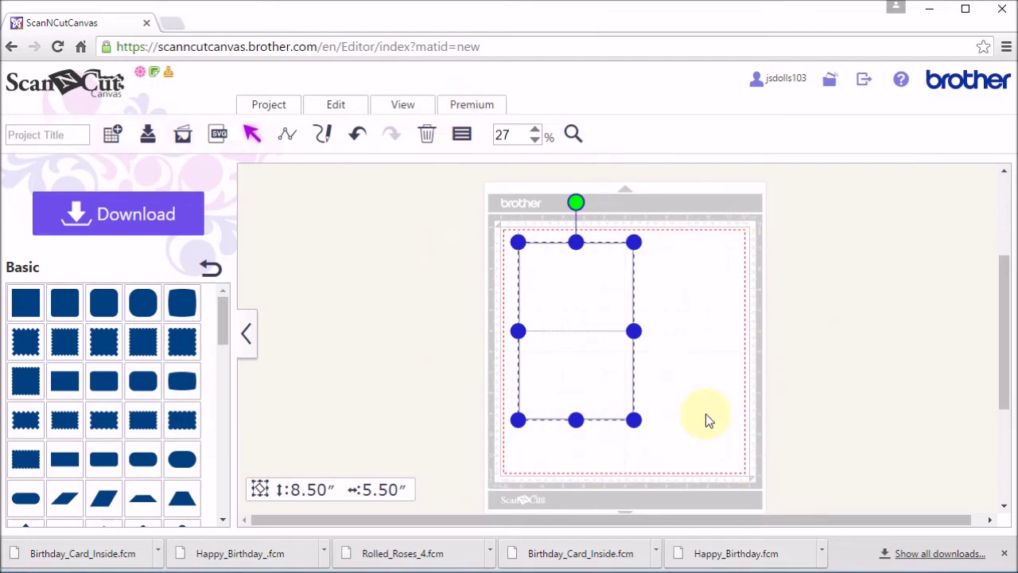
Step: Select all objects on the mat, group the rectangle with its fold line, and deselect the group
click(340, 111)
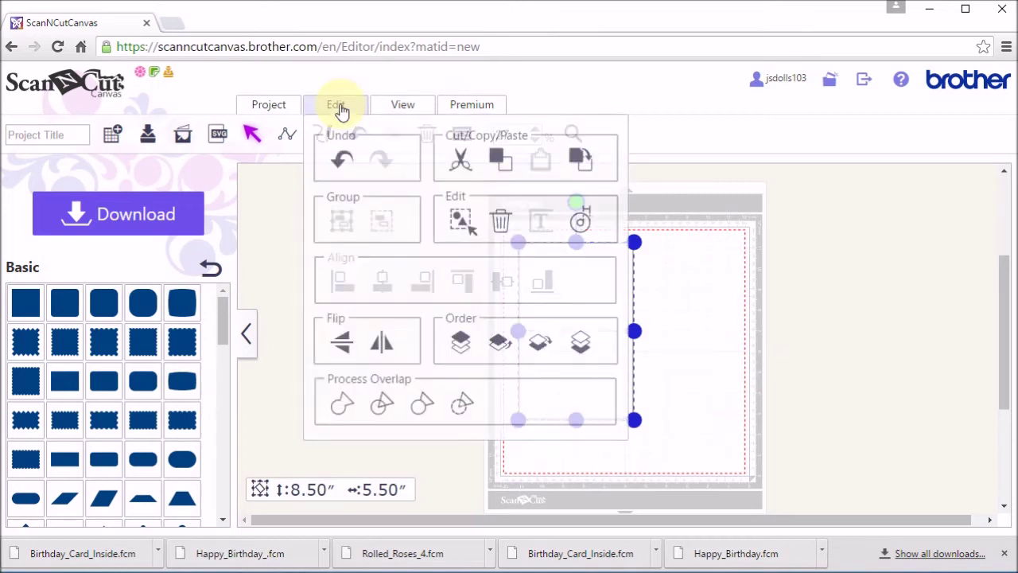
click(461, 222)
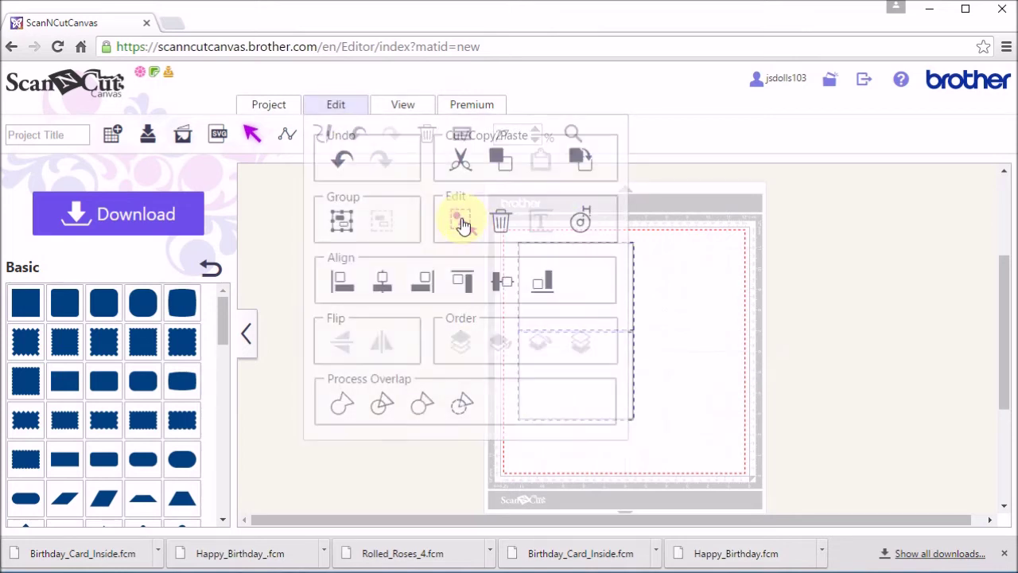
click(337, 107)
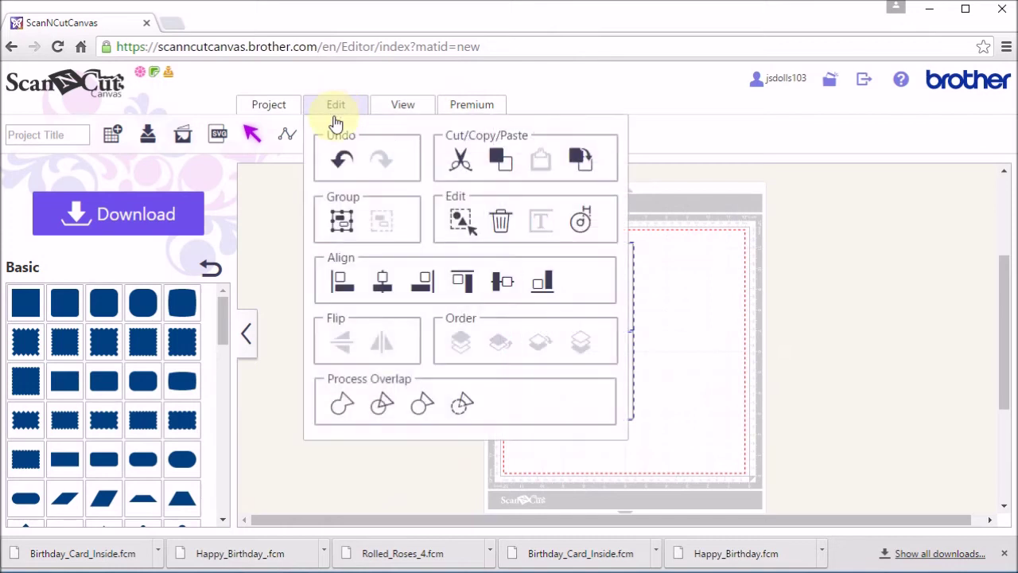
click(343, 229)
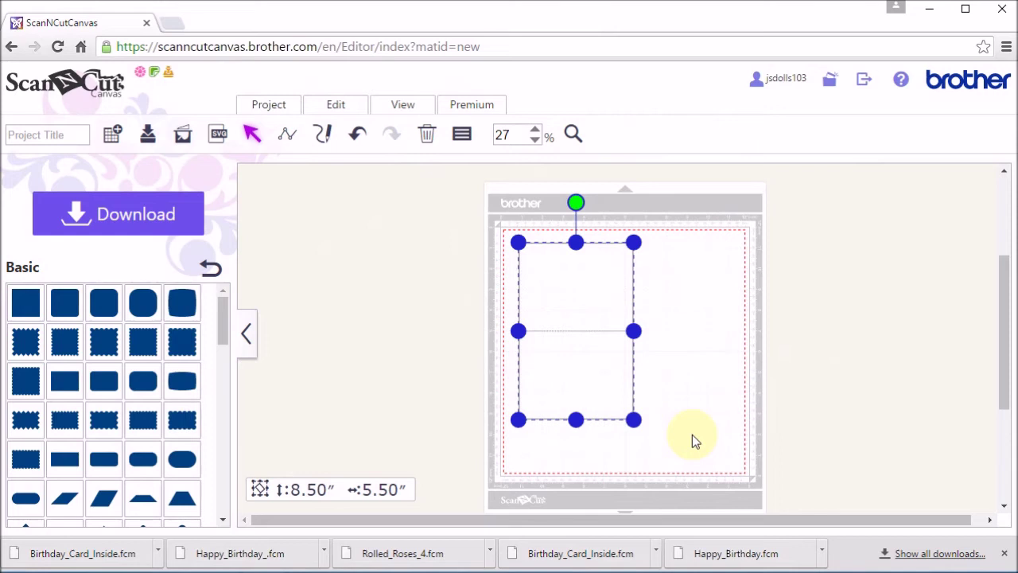
right_click(593, 294)
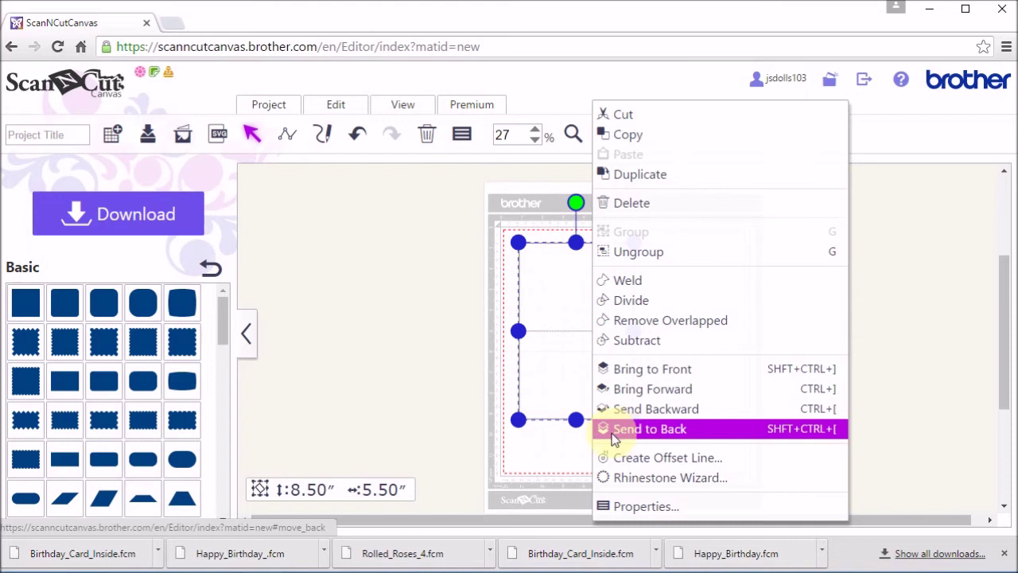
click(356, 262)
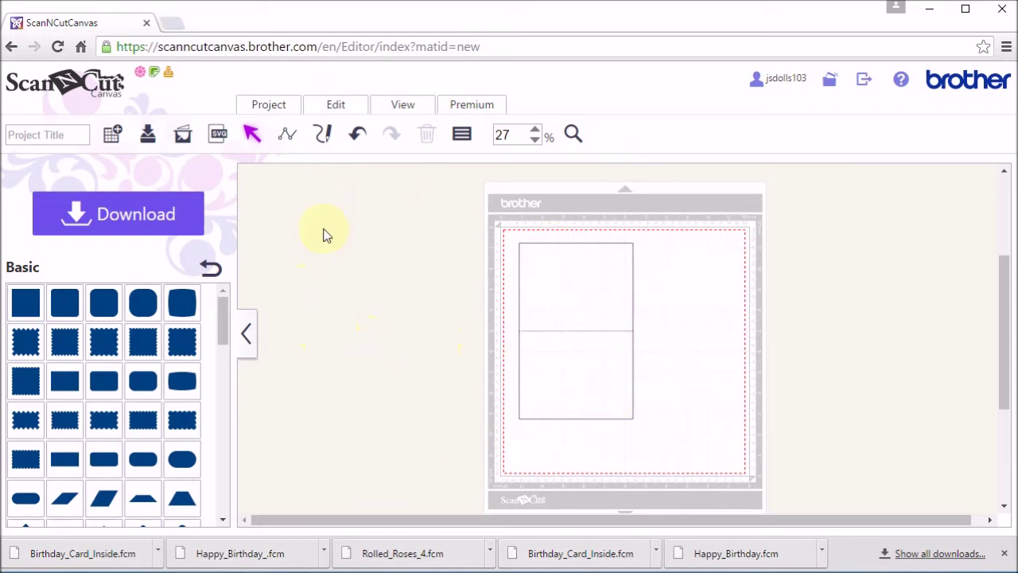
Step: Add a text object in the first italic script font and move it off the mat into the empty area beside it
click(213, 270)
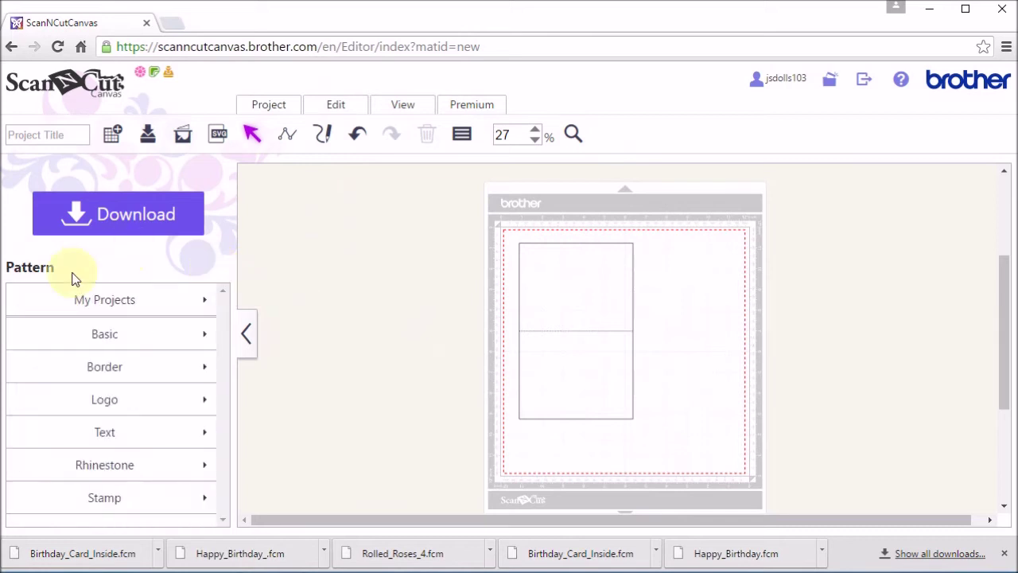
click(110, 439)
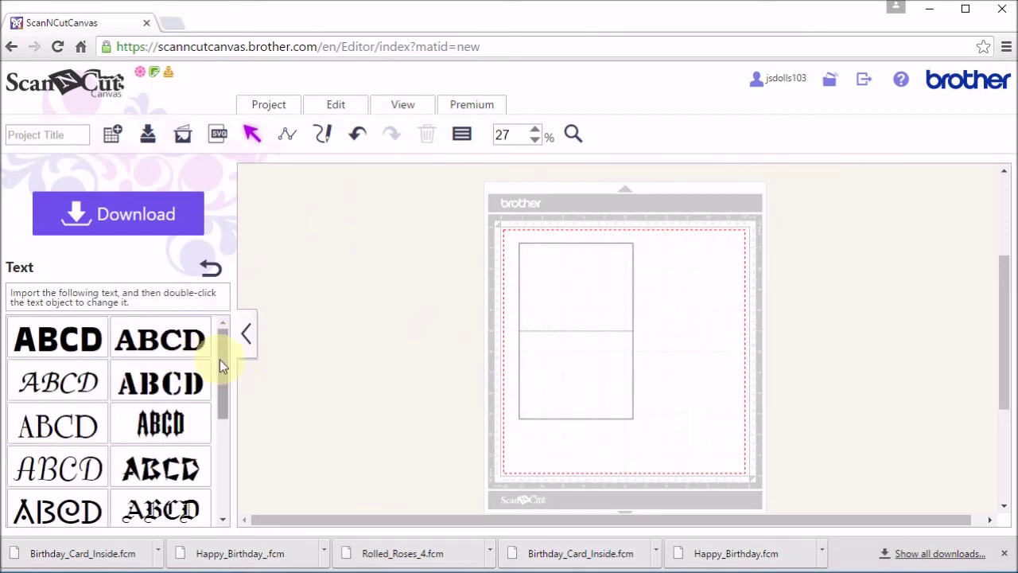
drag(221, 337, 216, 445)
scroll(216, 337, up, 3)
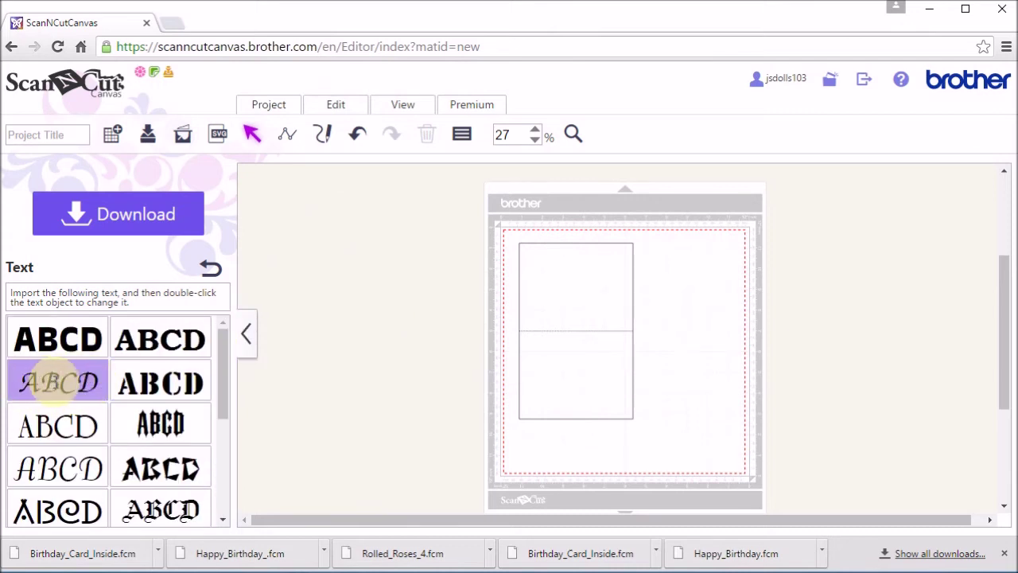
click(80, 382)
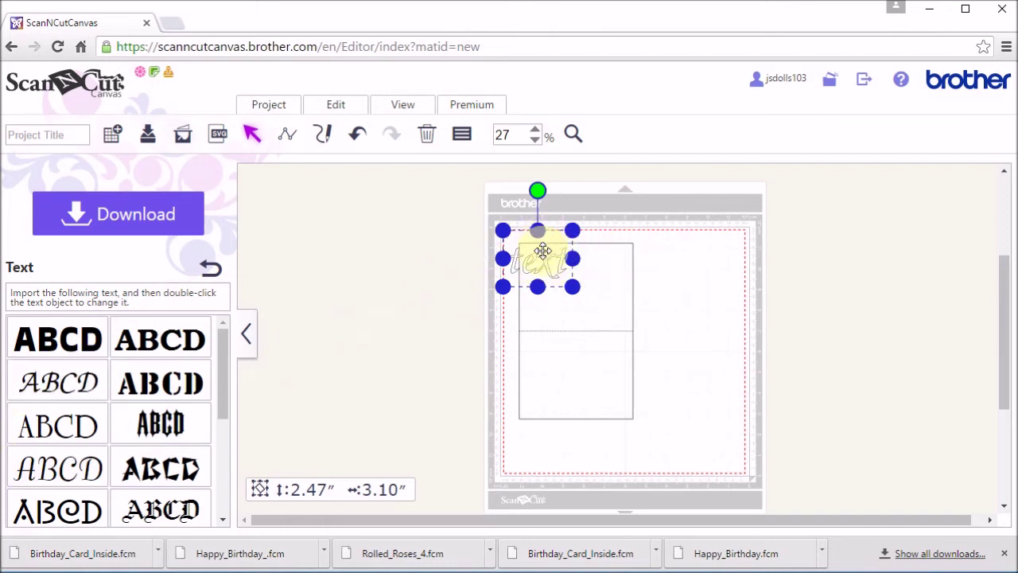
drag(547, 251, 393, 247)
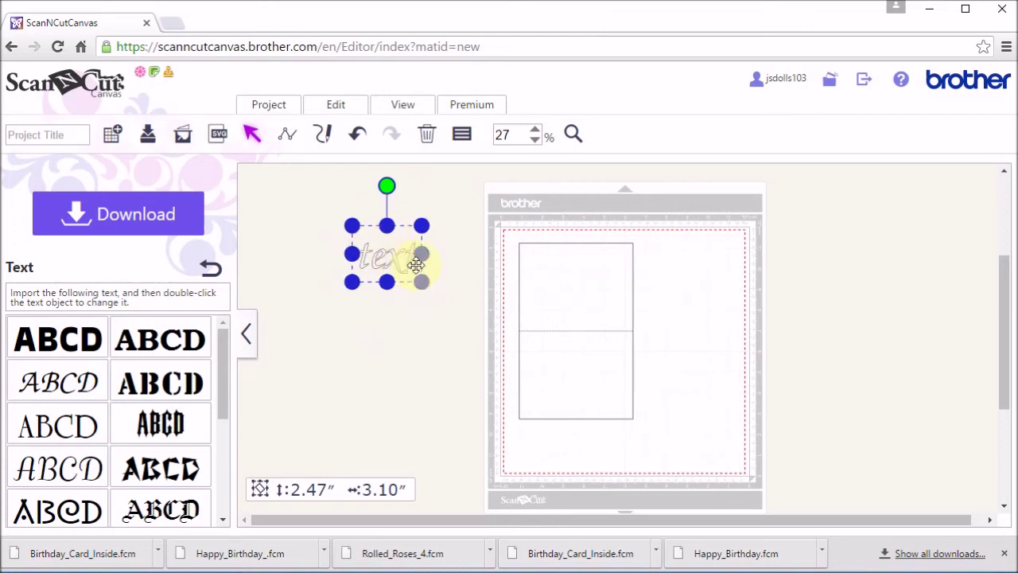
Step: Replace the placeholder text with "wishing you" and move it up into the empty area beside the mat
double_click(416, 263)
drag(417, 264, 346, 274)
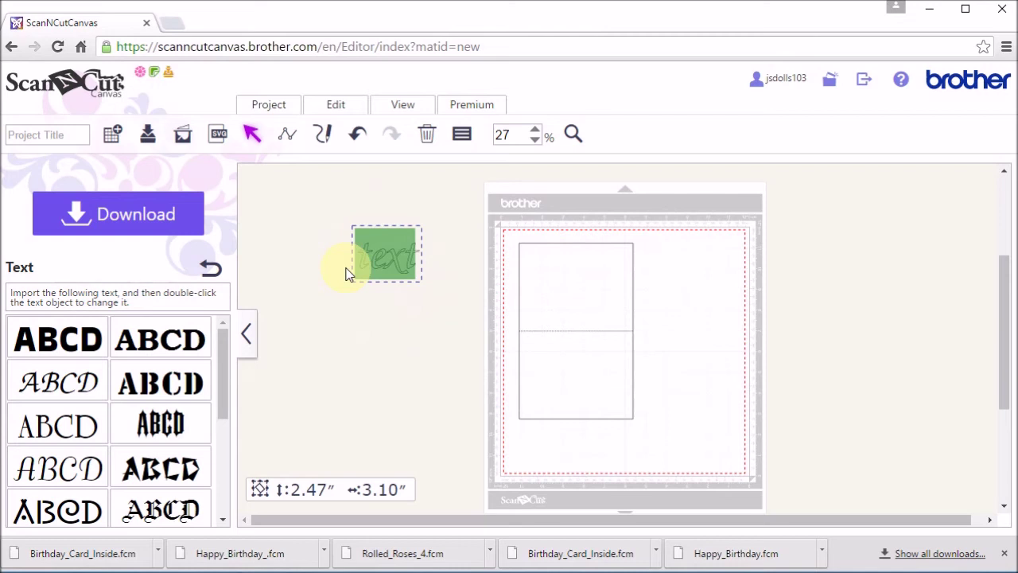
text(w)
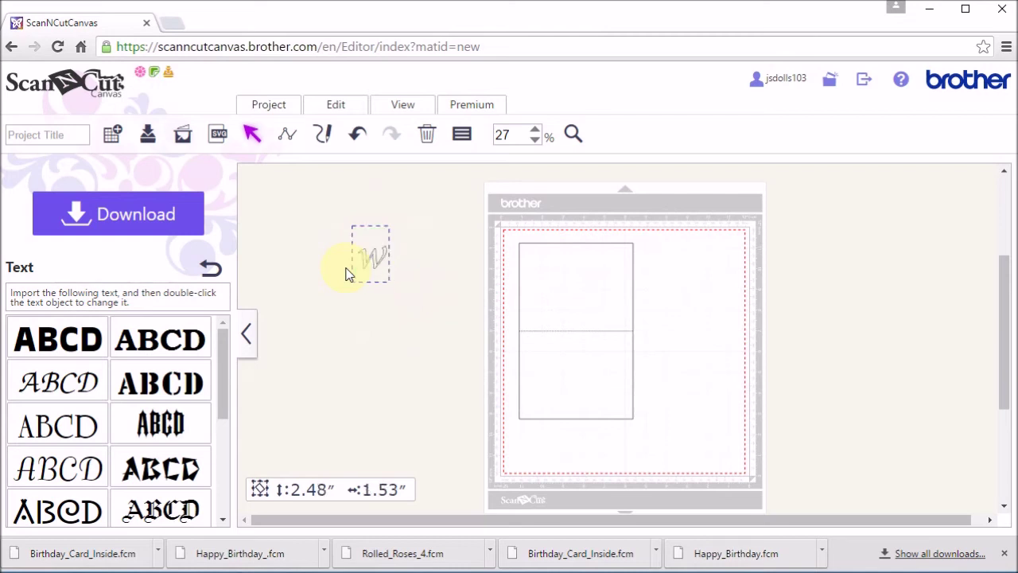
text(ishing you)
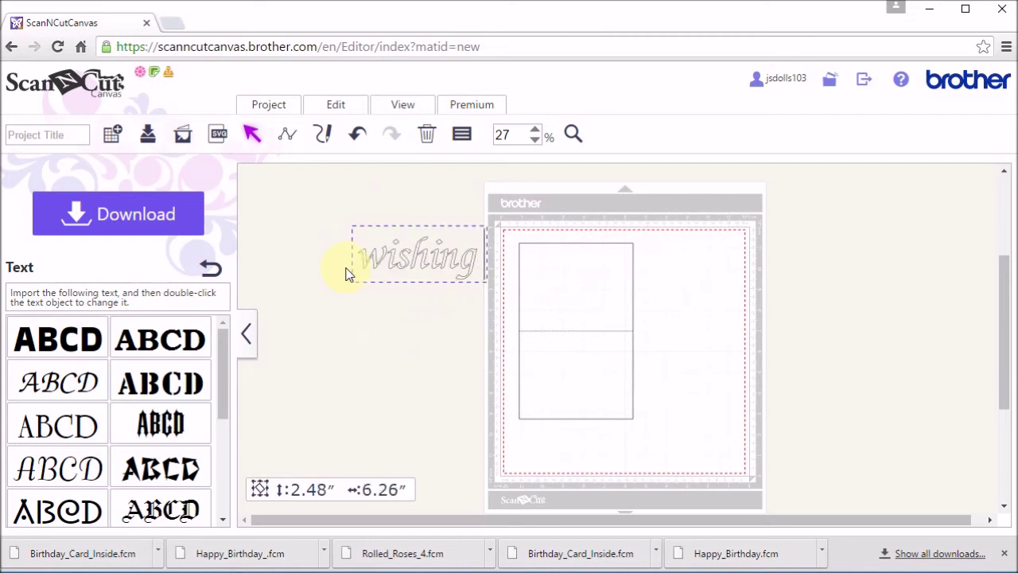
click(397, 338)
drag(447, 257, 374, 215)
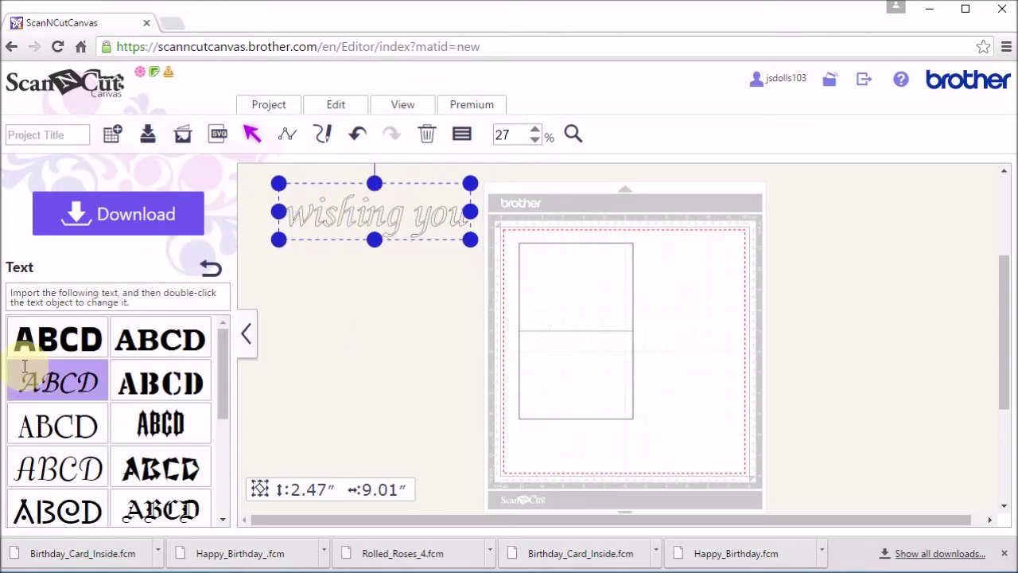
Step: Add a second text object in the same script font reading "all the best on" and place it directly below "wishing you"
click(50, 384)
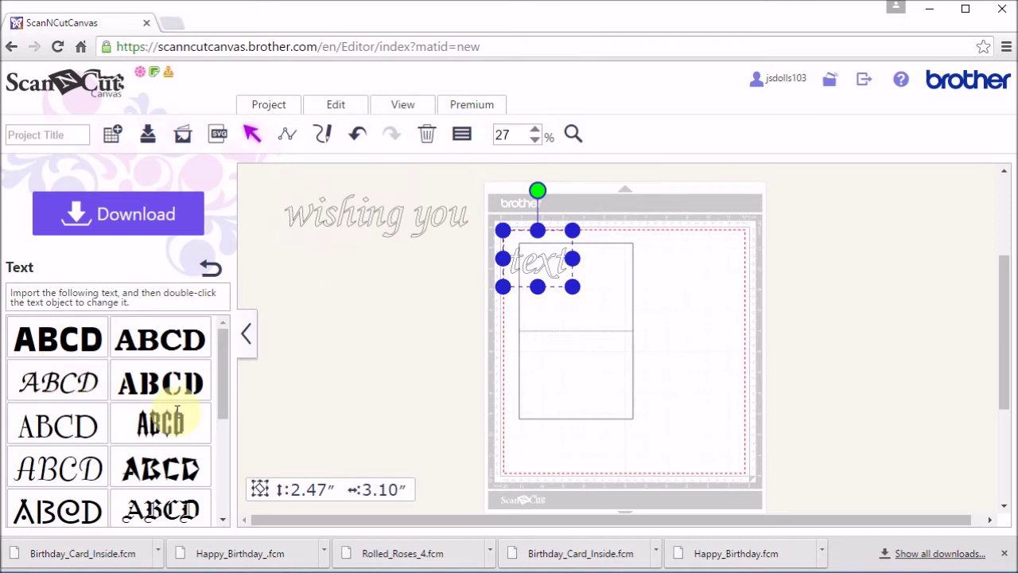
drag(548, 257, 358, 313)
double_click(423, 306)
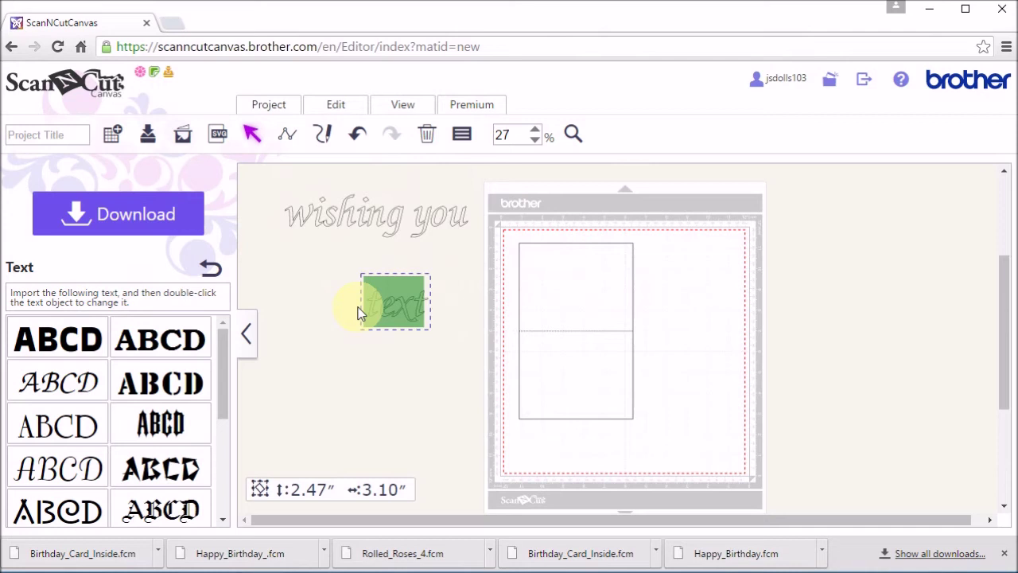
text(all the best on)
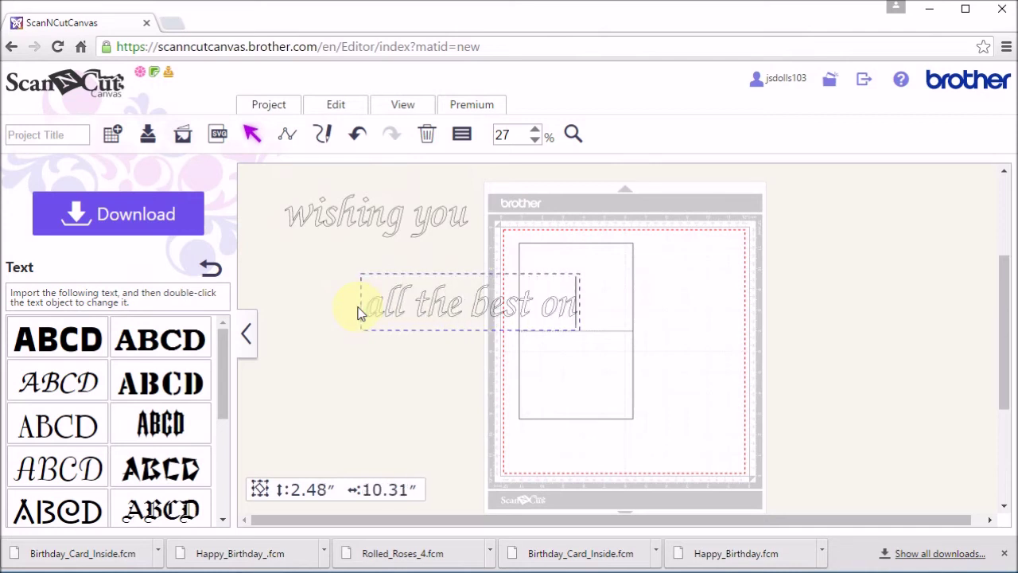
click(379, 360)
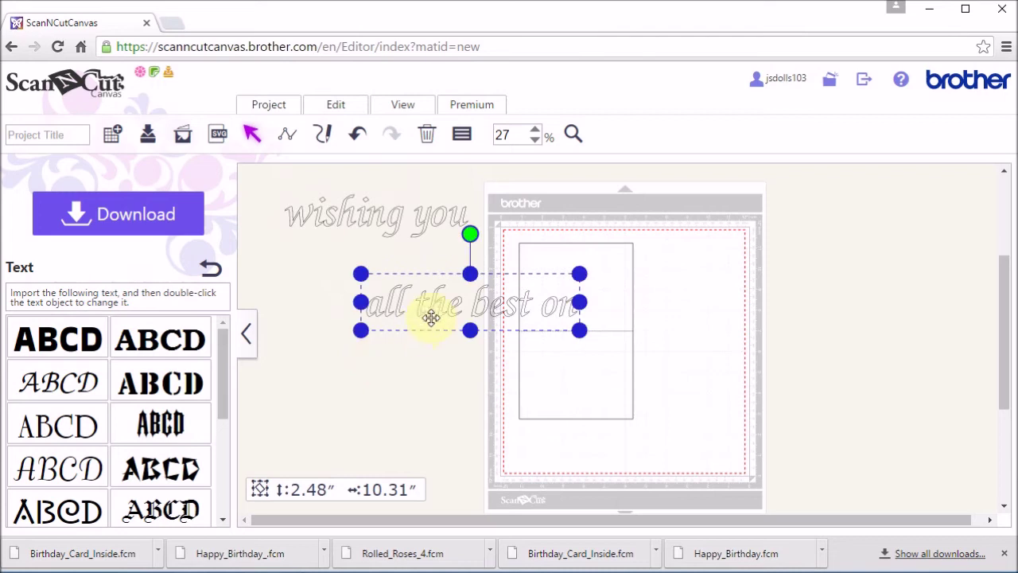
drag(427, 316, 327, 278)
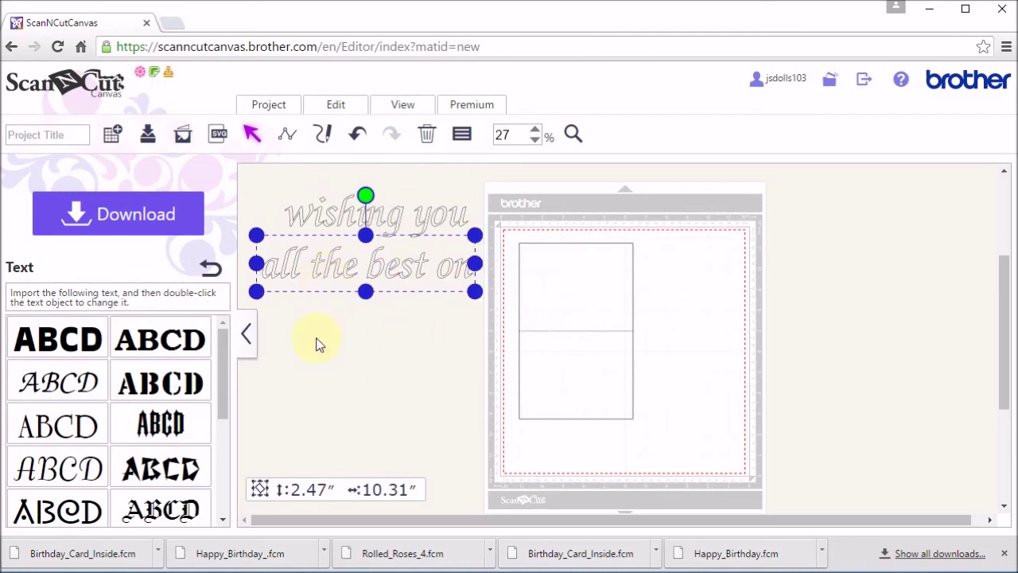
Step: Add a third text object in the same script font reading "your special day" and place it directly below "all the best on"
click(31, 387)
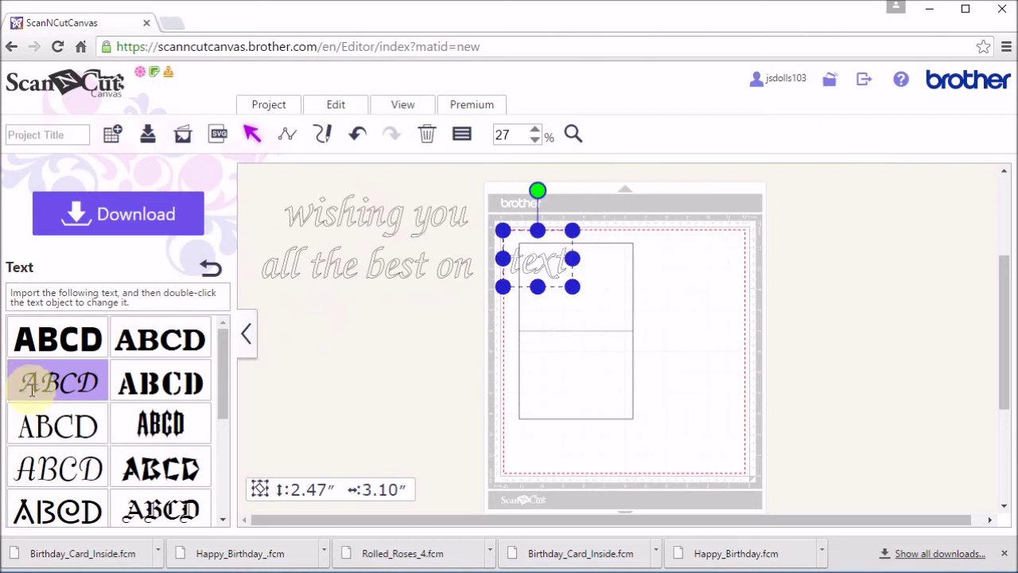
drag(545, 264, 408, 355)
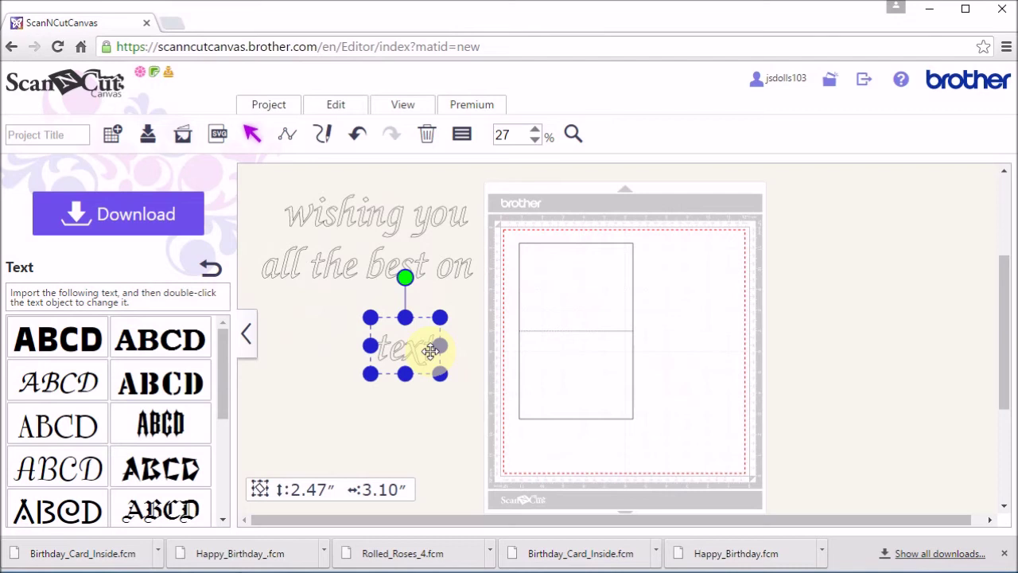
double_click(430, 350)
drag(432, 353, 369, 355)
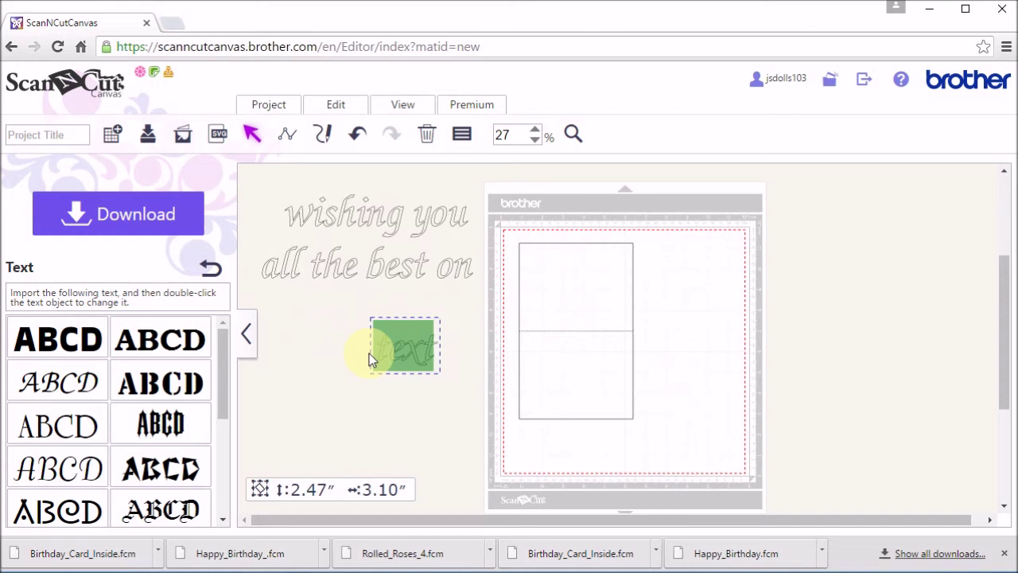
text(your special)
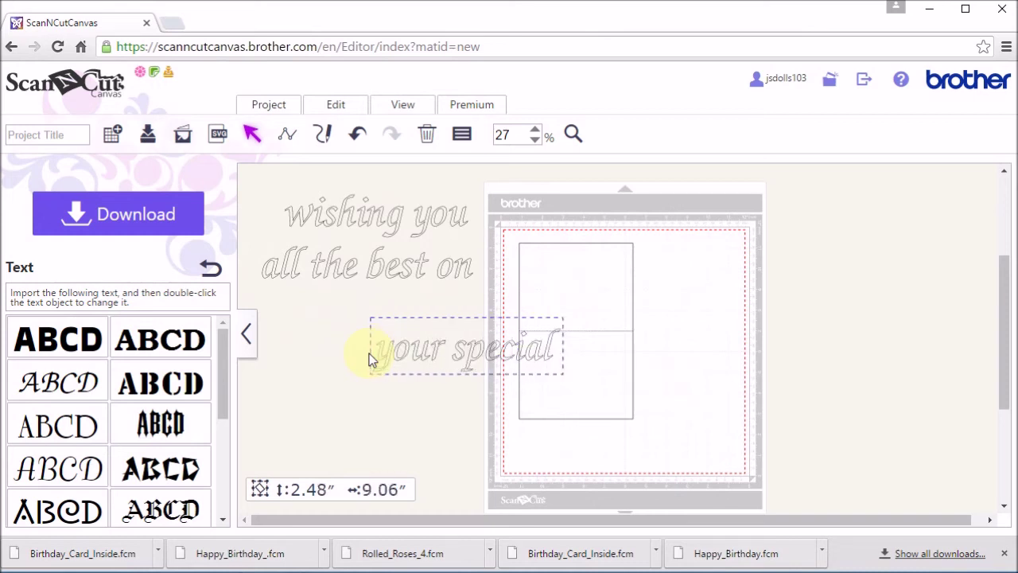
text( day)
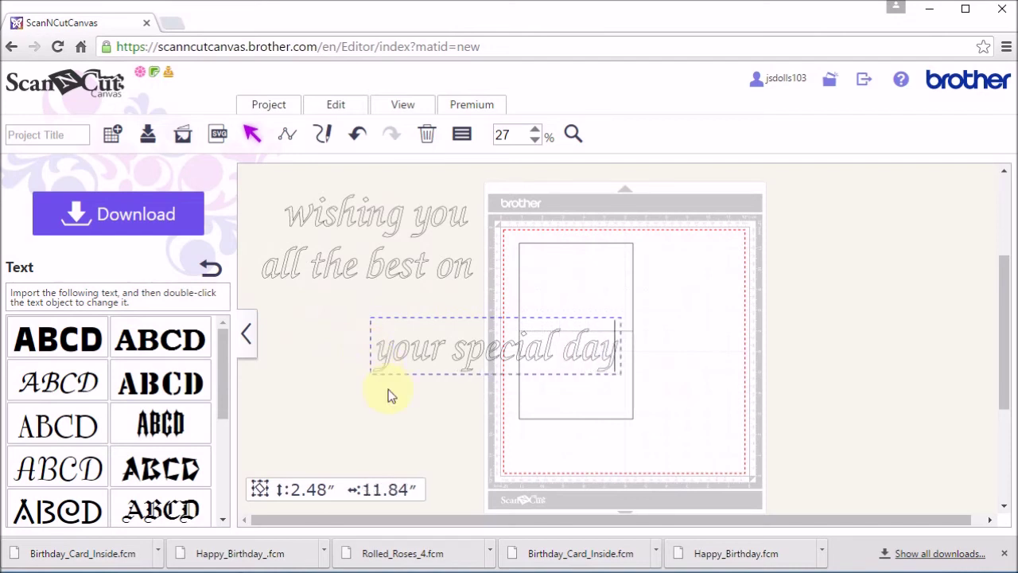
key(Left)
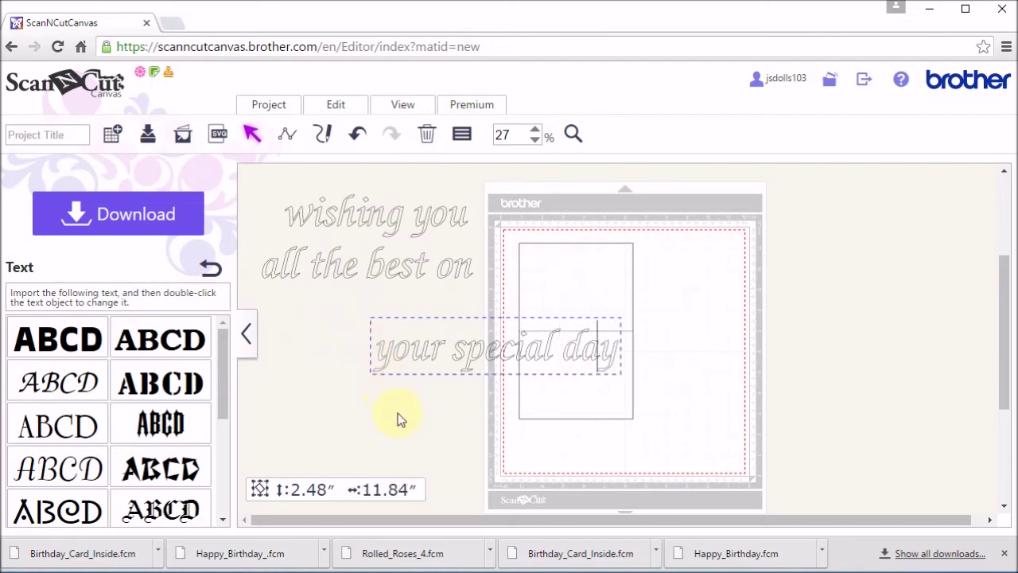
click(464, 356)
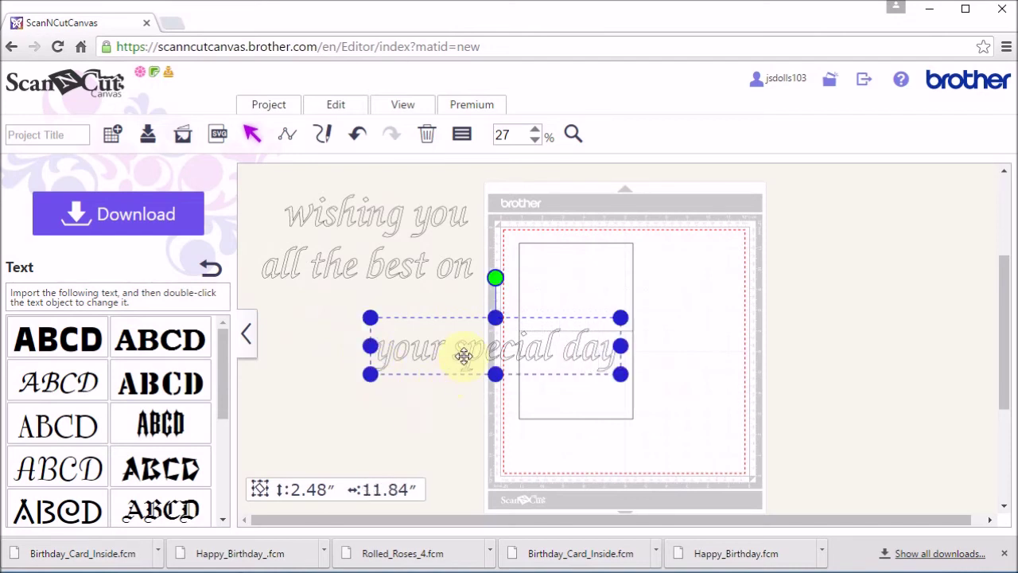
drag(464, 356, 343, 320)
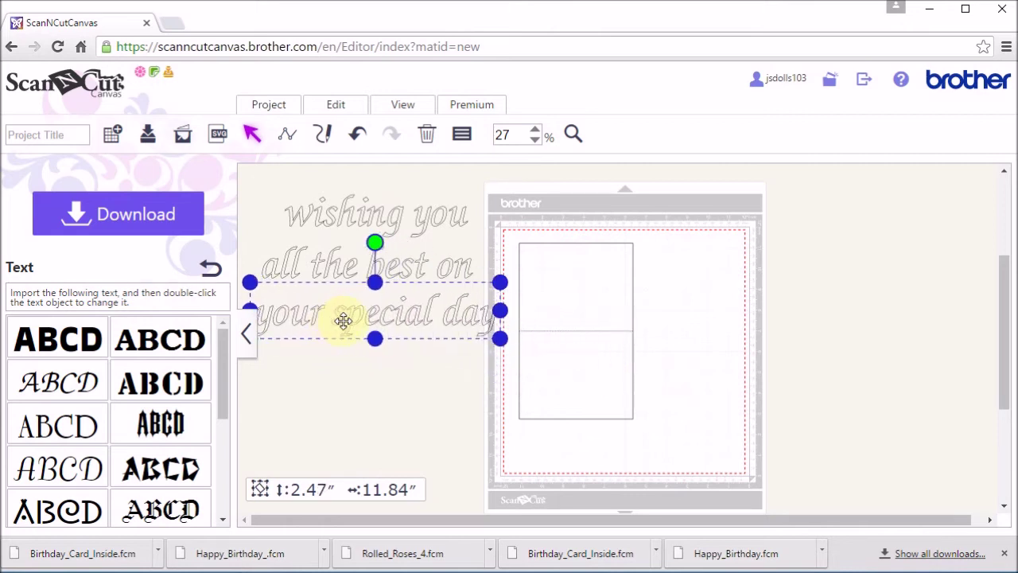
Step: Tighten the greeting's line spacing by nudging "wishing you" down and moving "your special day" up toward the middle line
click(351, 213)
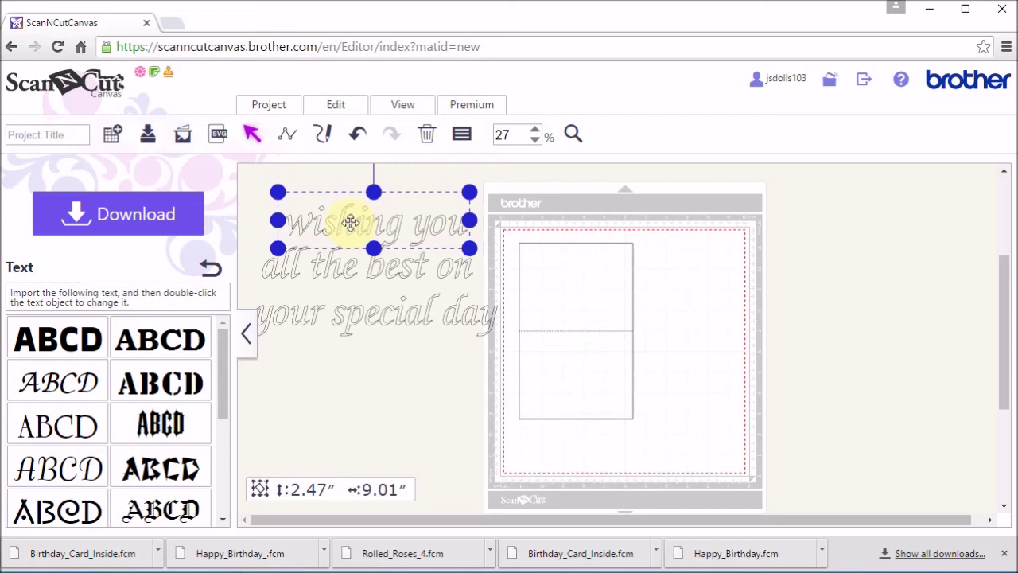
click(362, 269)
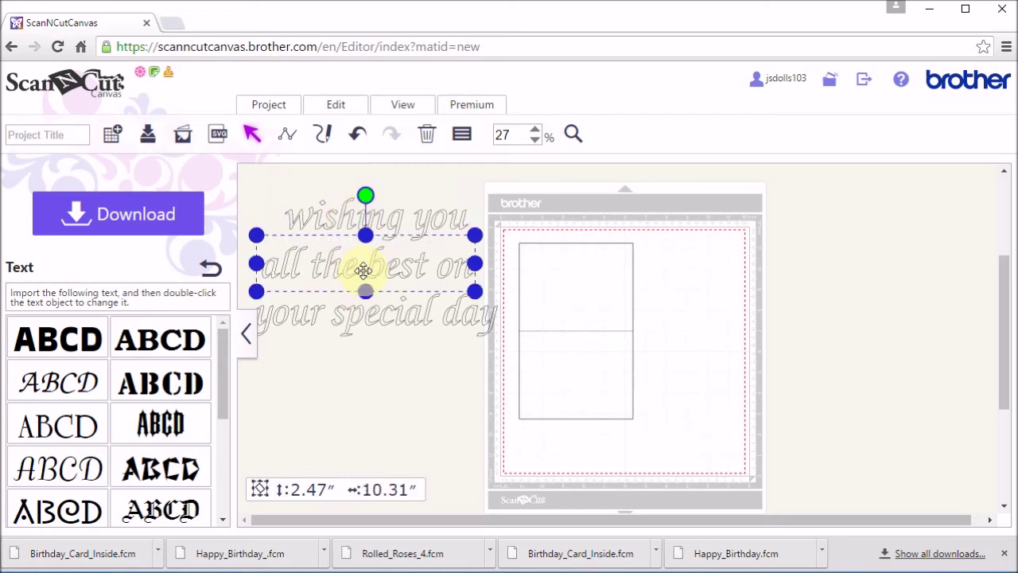
click(372, 221)
drag(371, 221, 372, 220)
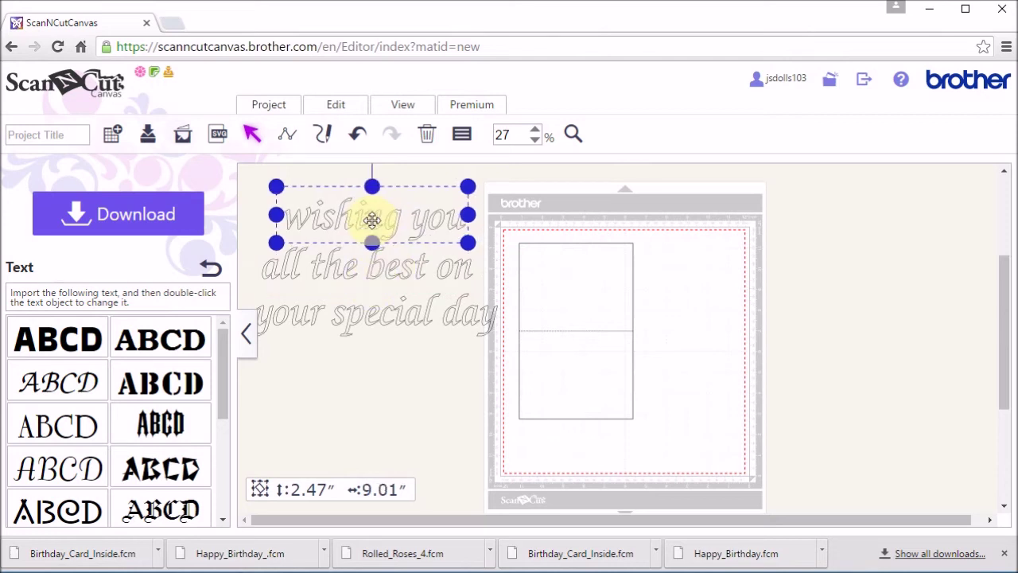
drag(377, 314, 375, 304)
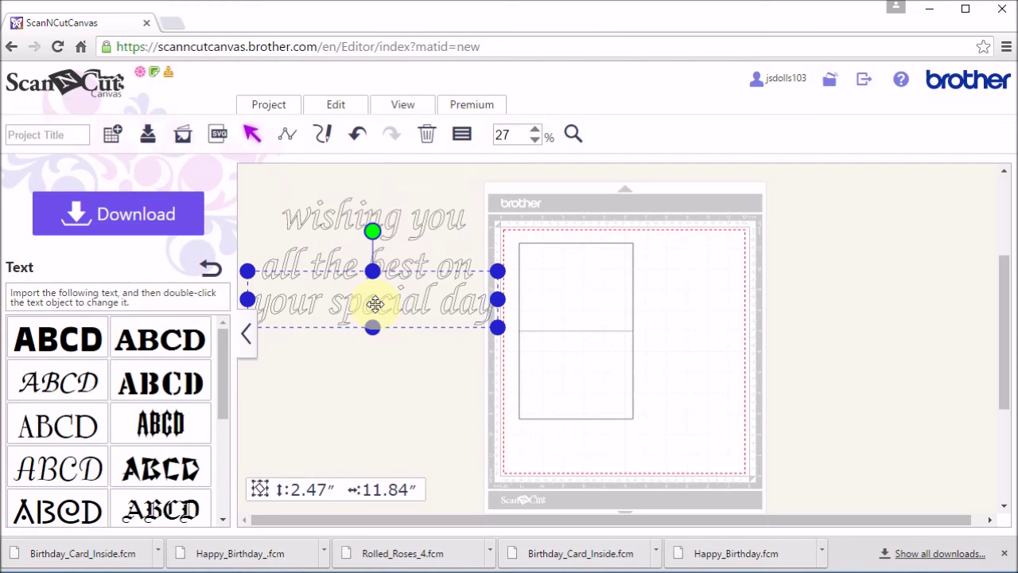
click(382, 432)
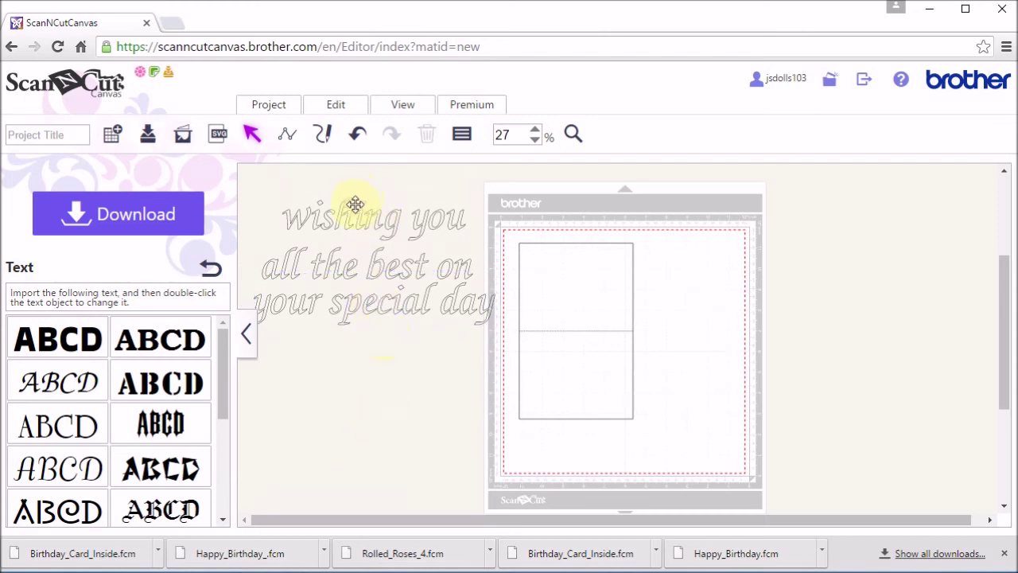
drag(353, 215, 355, 216)
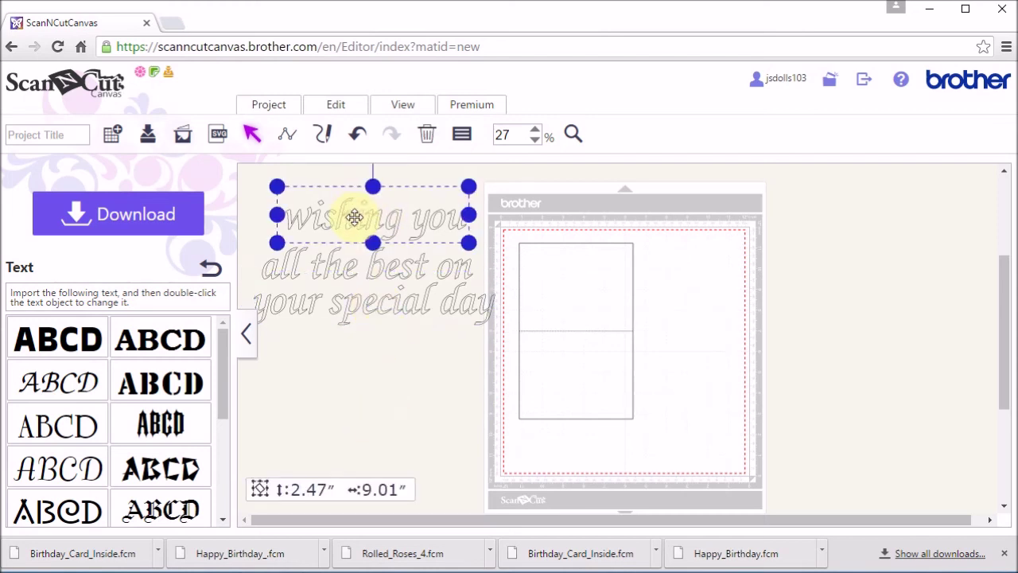
click(360, 314)
drag(361, 314, 360, 317)
click(358, 376)
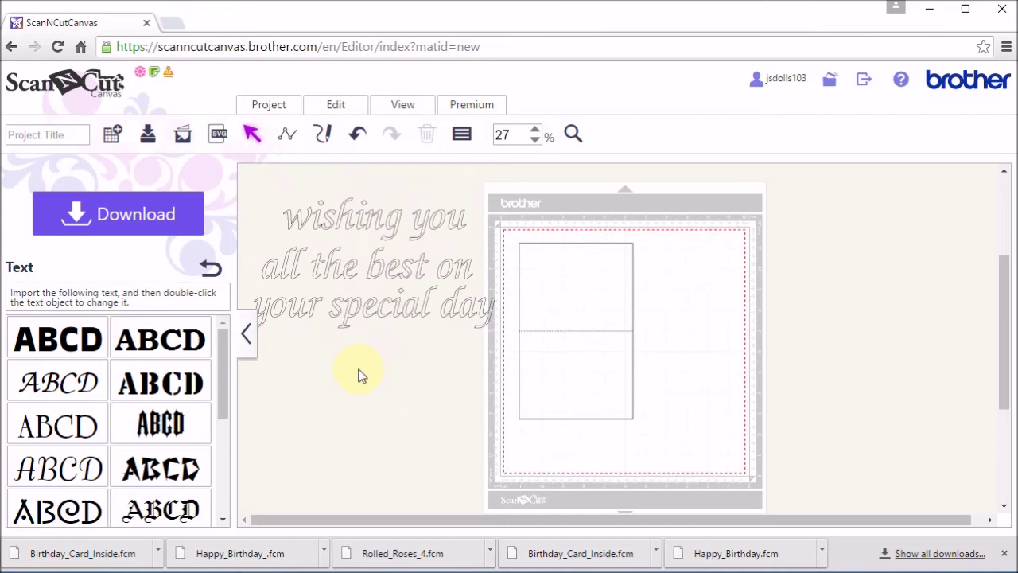
Step: Select all three greeting lines, center-align them with each other, and deselect them
click(377, 311)
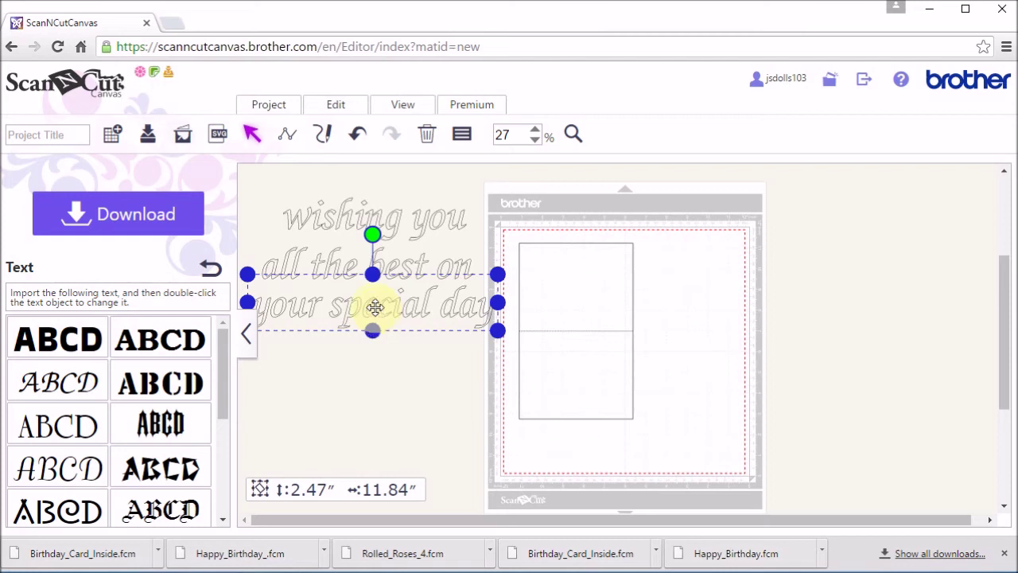
click(330, 262)
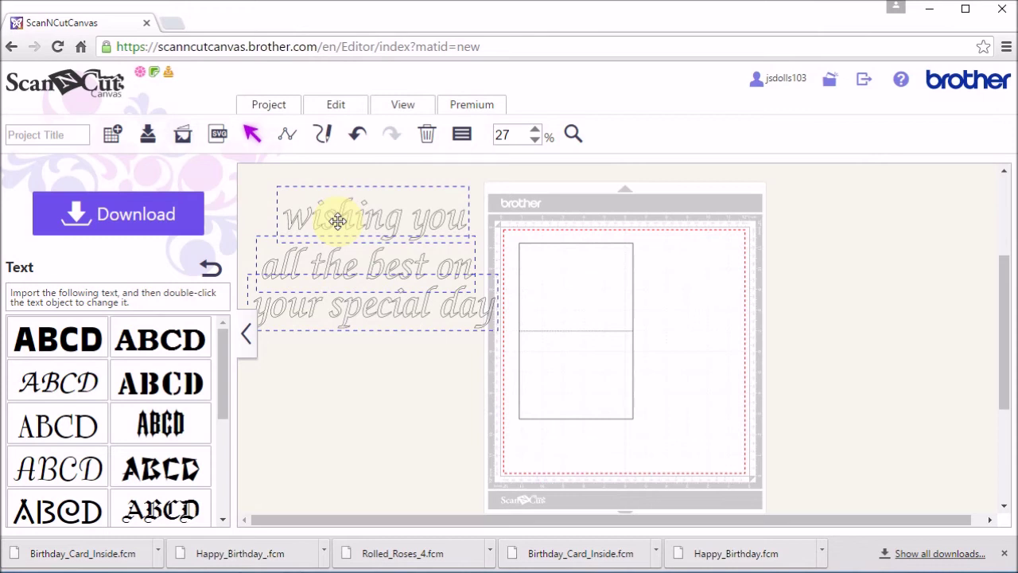
click(345, 105)
click(382, 280)
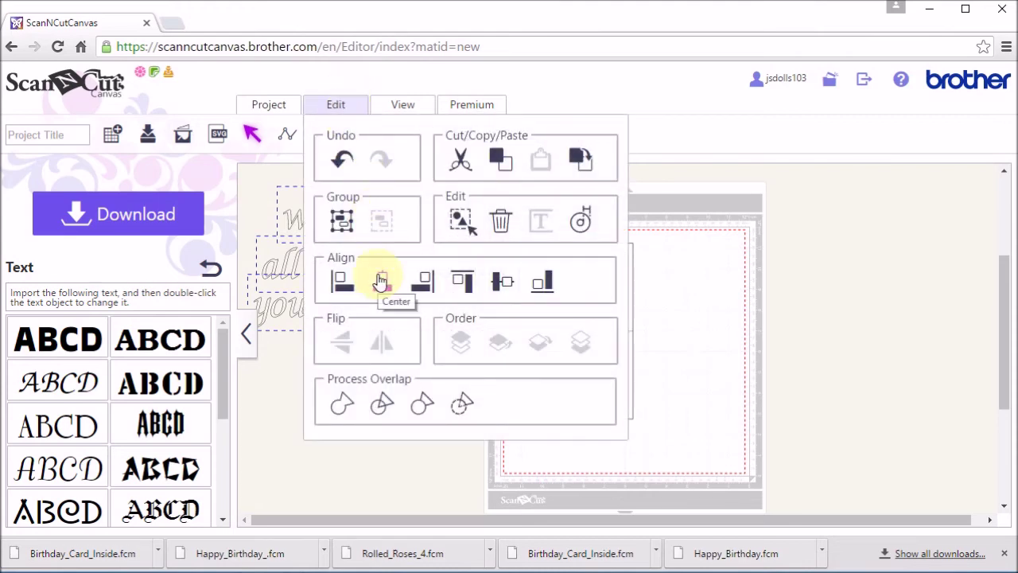
click(382, 280)
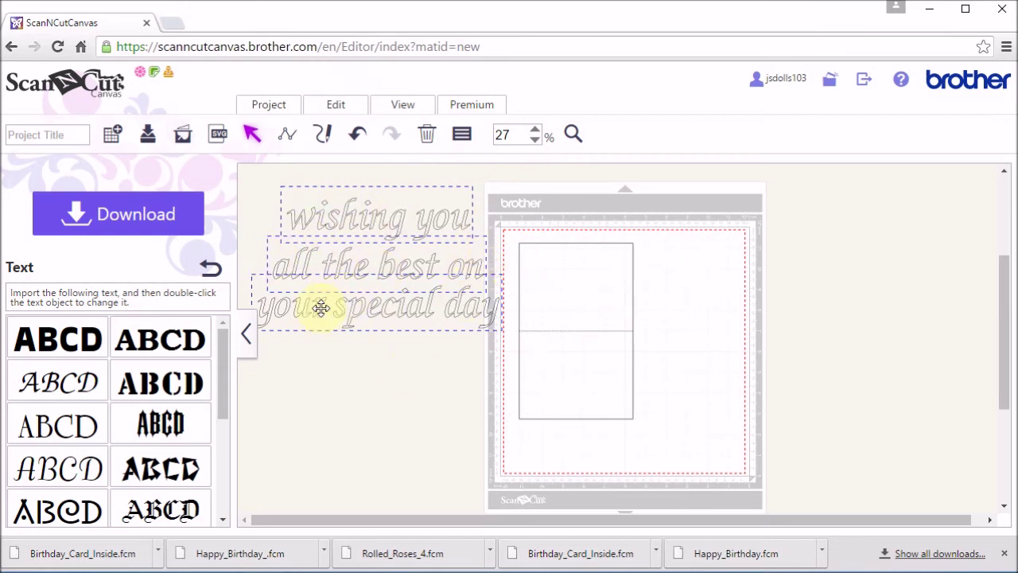
click(379, 425)
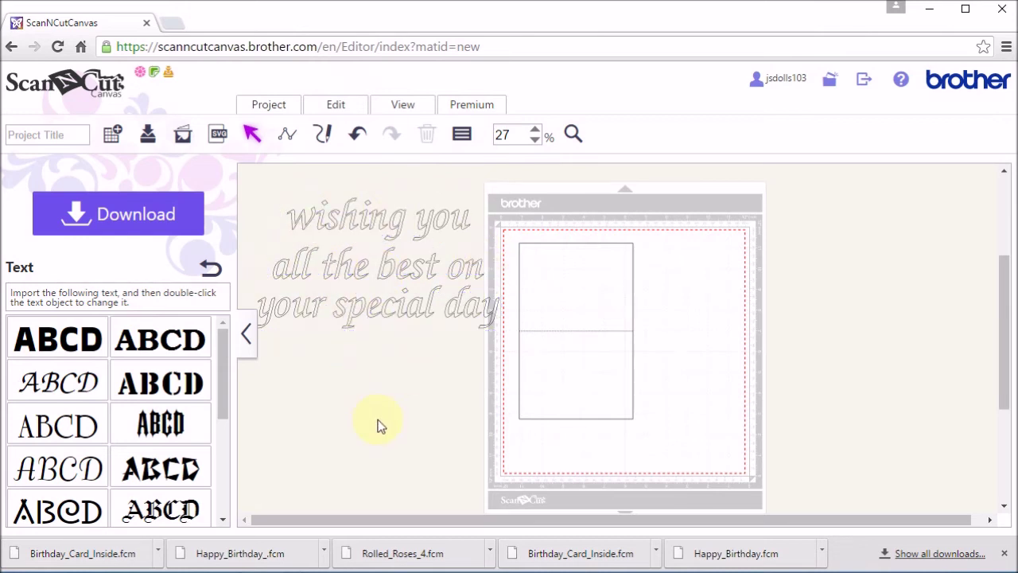
Step: Nudge "wishing you" slightly down toward "all the best on" and deselect it
click(380, 223)
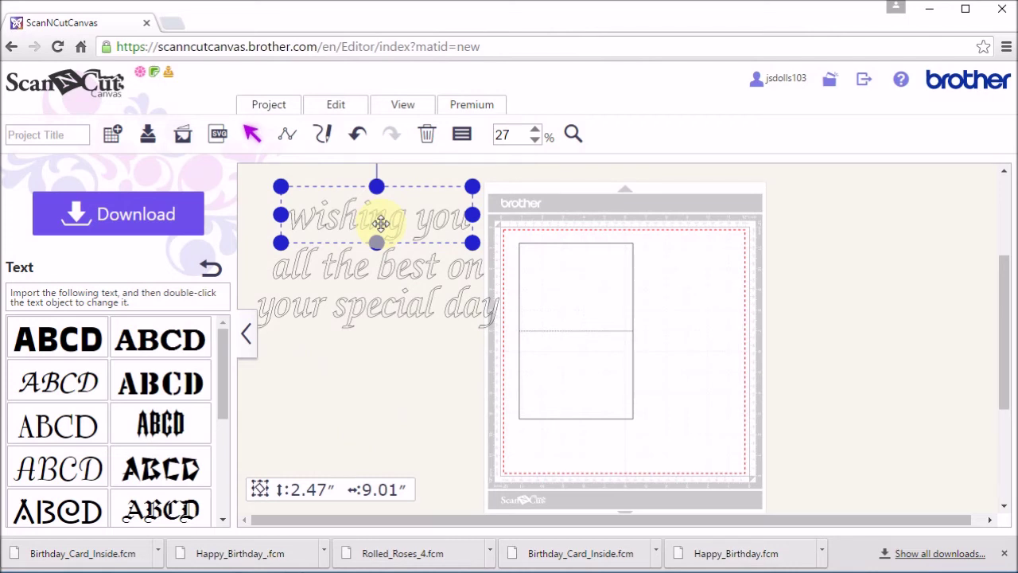
drag(380, 223, 380, 225)
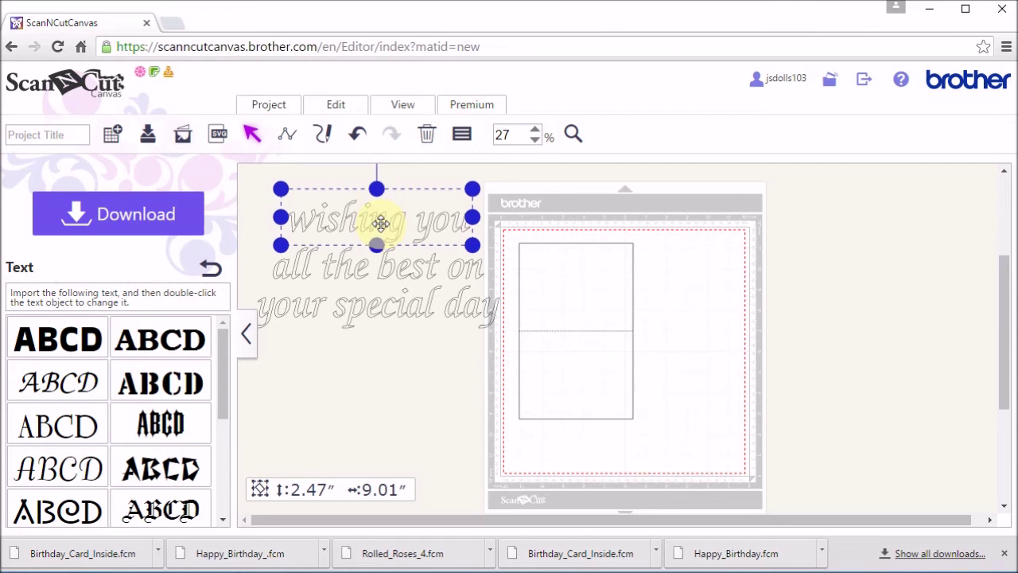
click(394, 368)
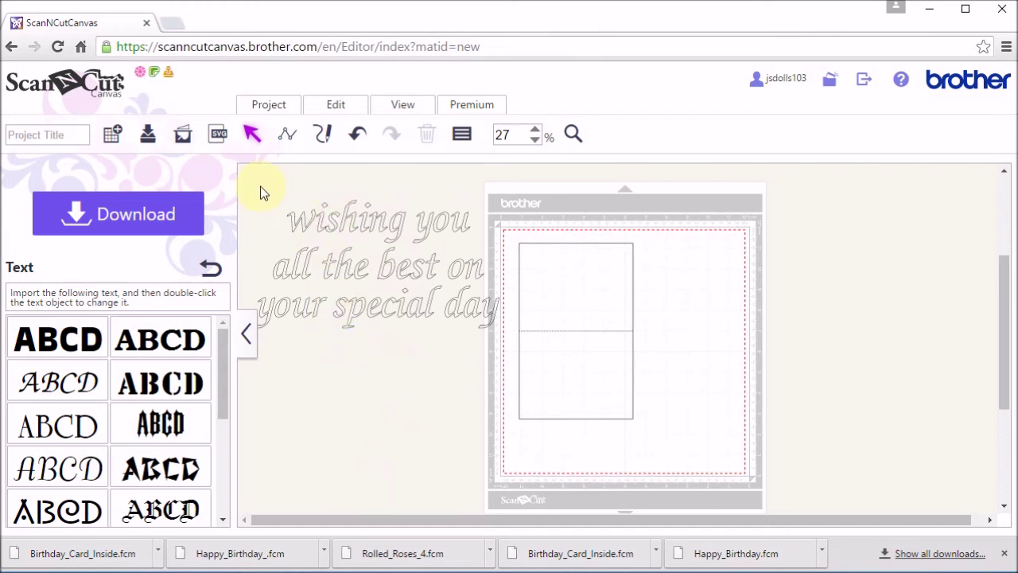
Step: Select the three greeting lines beside the mat, group them into one object, and deselect the group
drag(249, 191, 504, 356)
drag(242, 173, 502, 340)
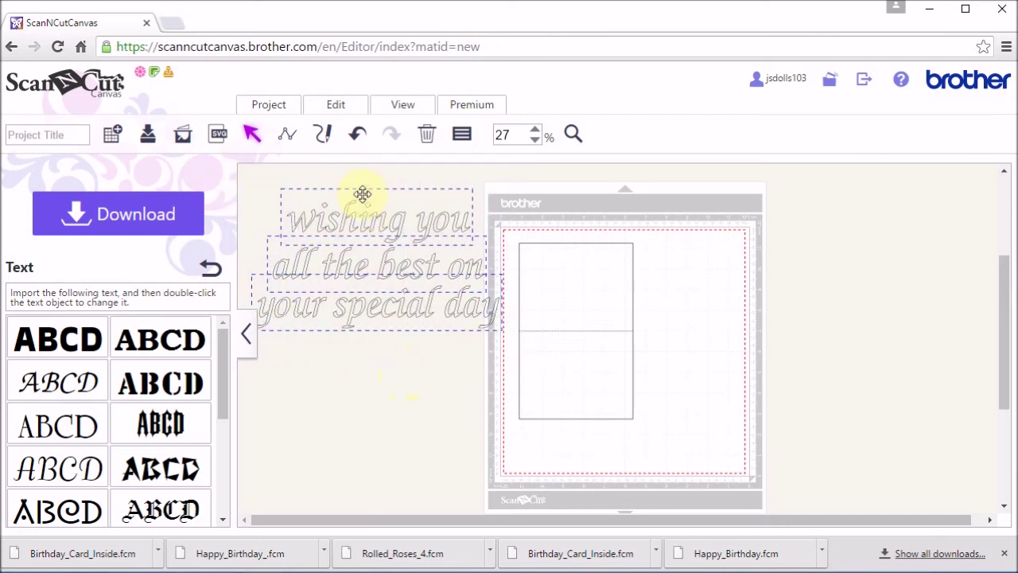
click(328, 110)
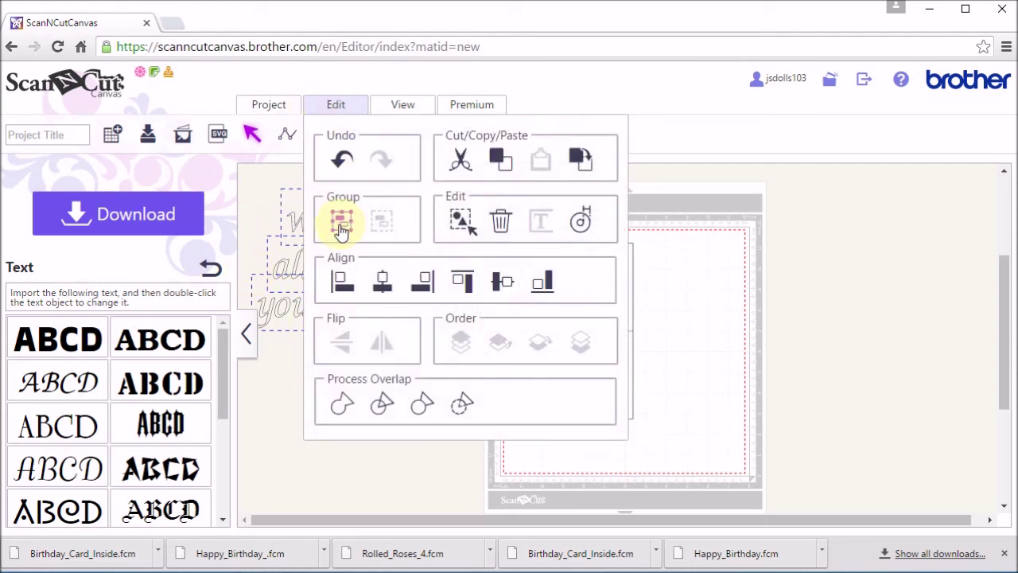
click(341, 227)
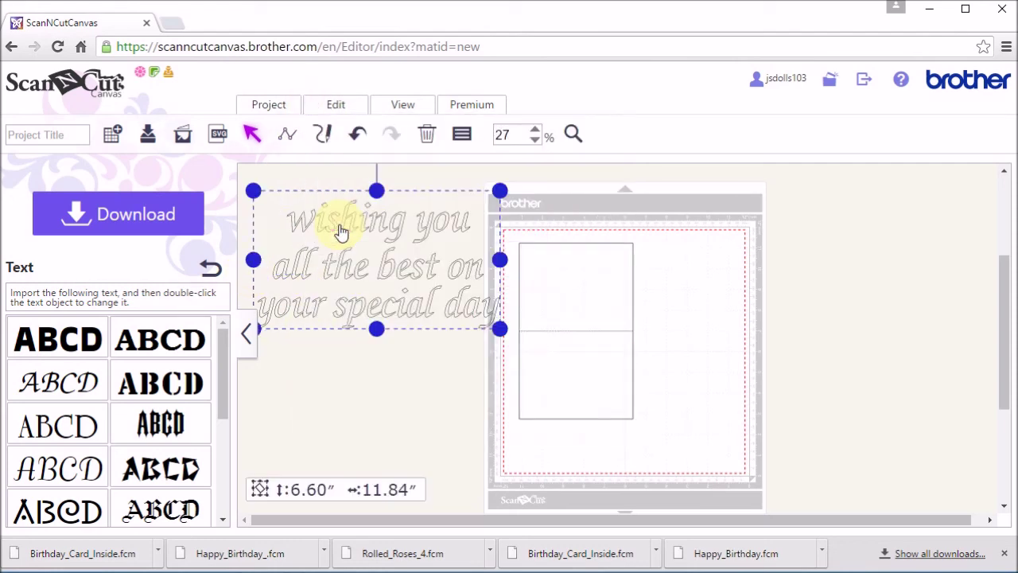
click(339, 412)
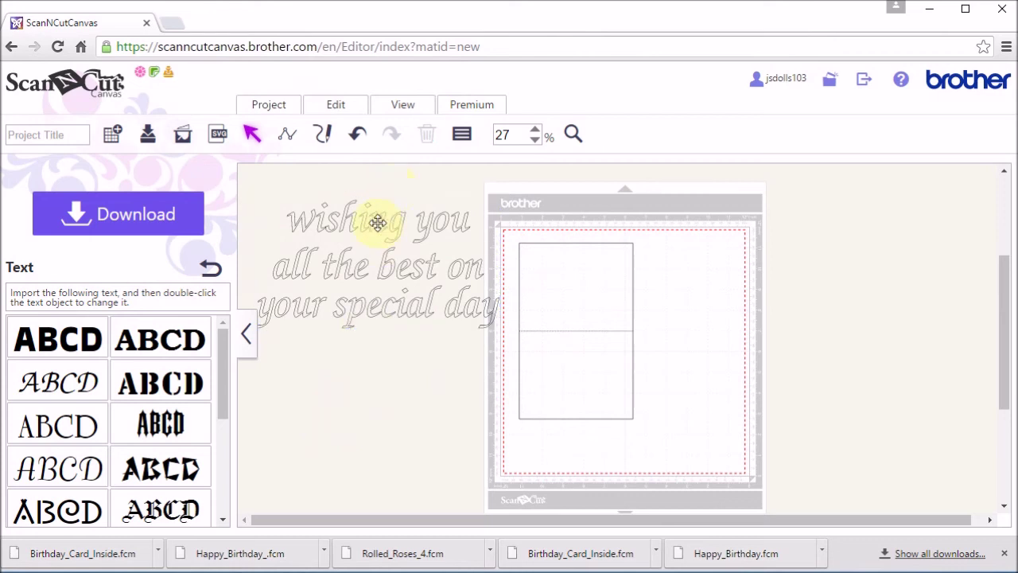
Step: Scale the grouped greeting down proportionally to about 5.24" wide by 2.92" high and move it clear of the mat
click(377, 222)
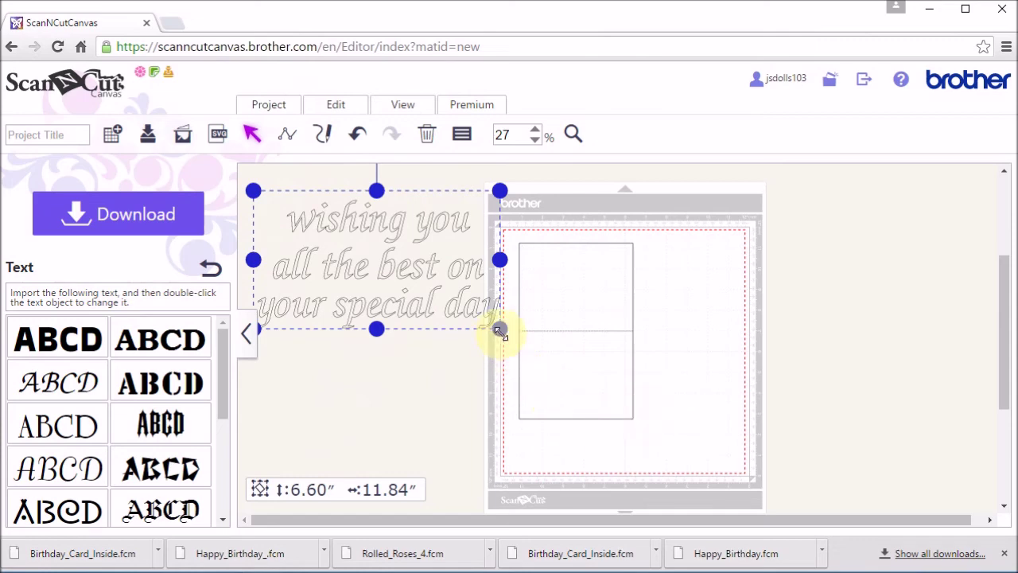
drag(253, 191, 389, 266)
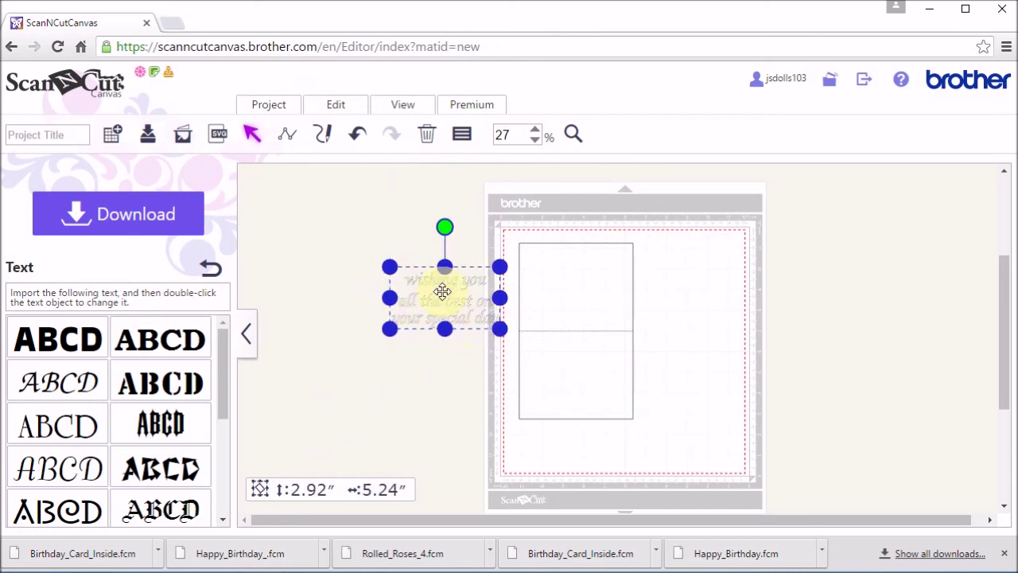
drag(442, 289, 364, 269)
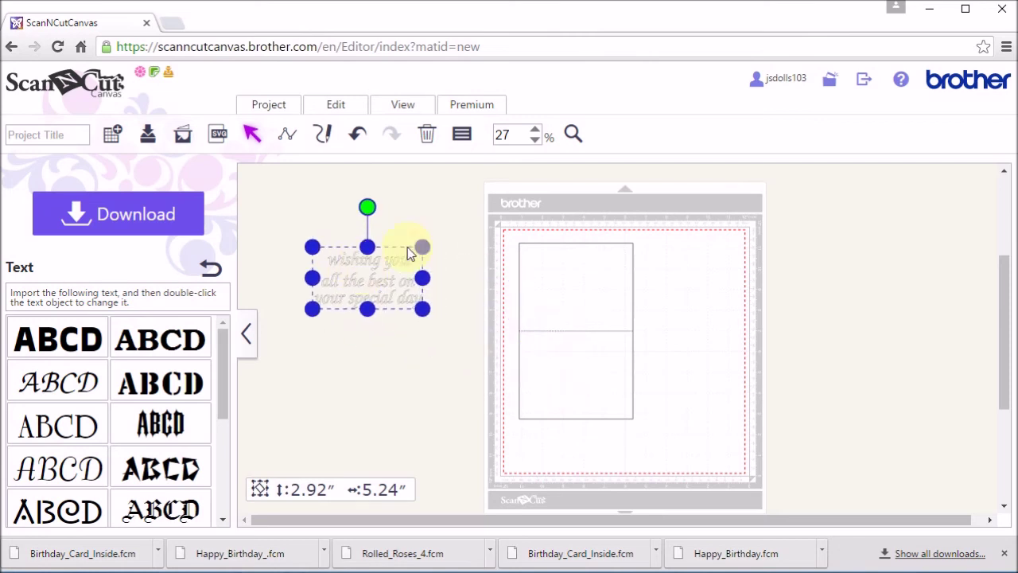
Step: Move the grouped greeting onto the lower half of the card, below the dashed fold line, and view it at 50% zoom
click(535, 129)
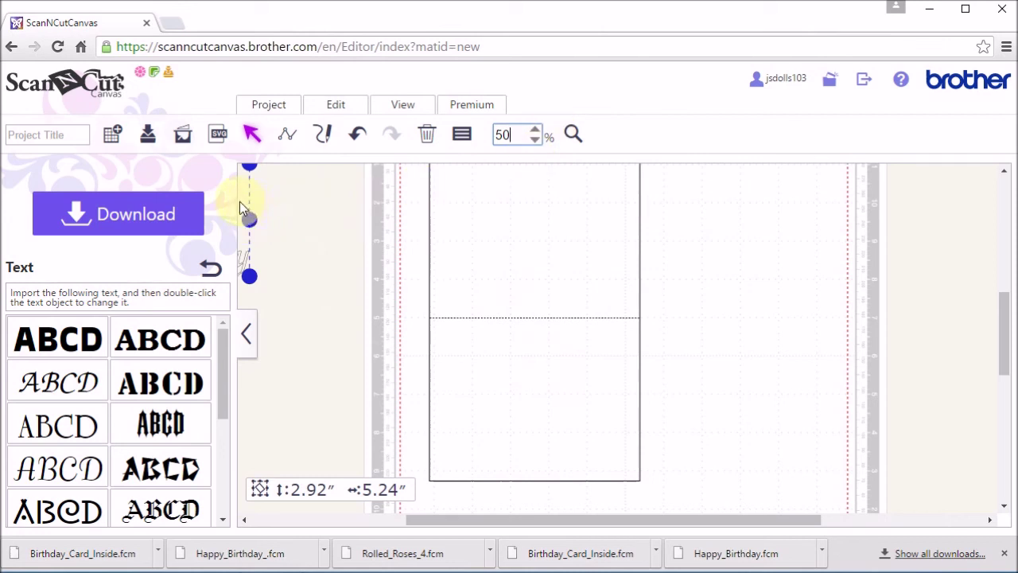
double_click(511, 137)
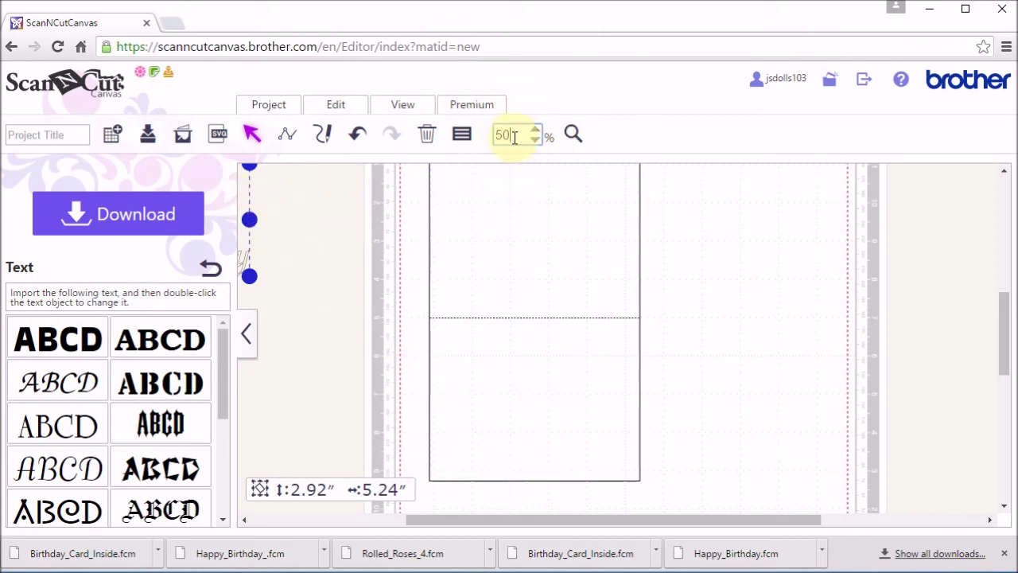
text(27)
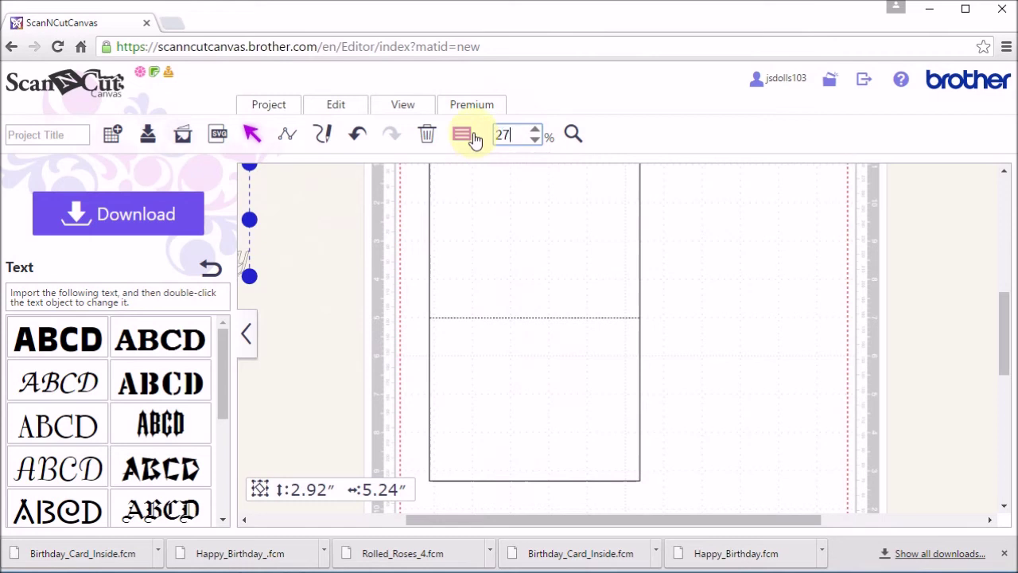
key(Return)
drag(352, 266, 585, 364)
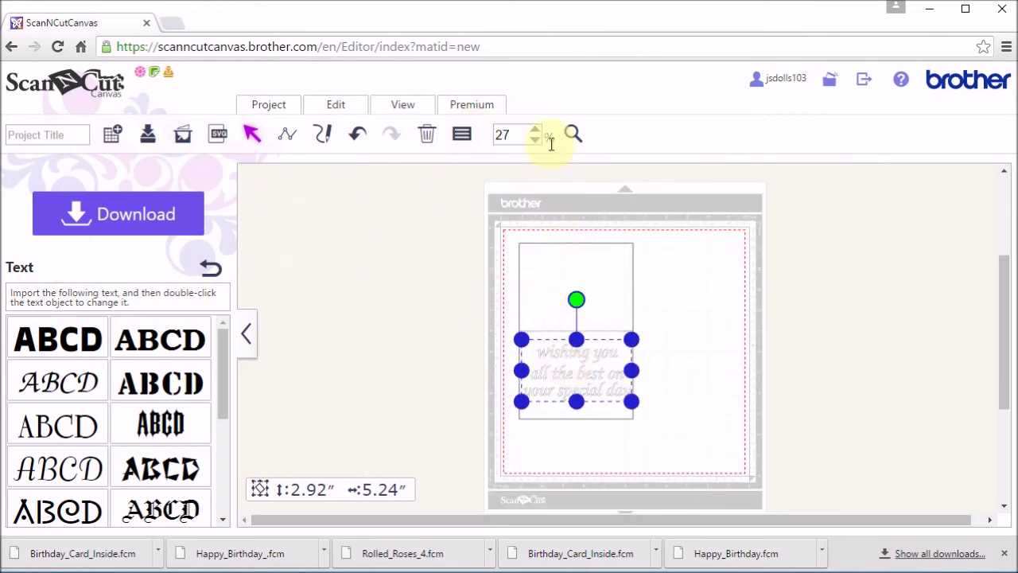
click(535, 132)
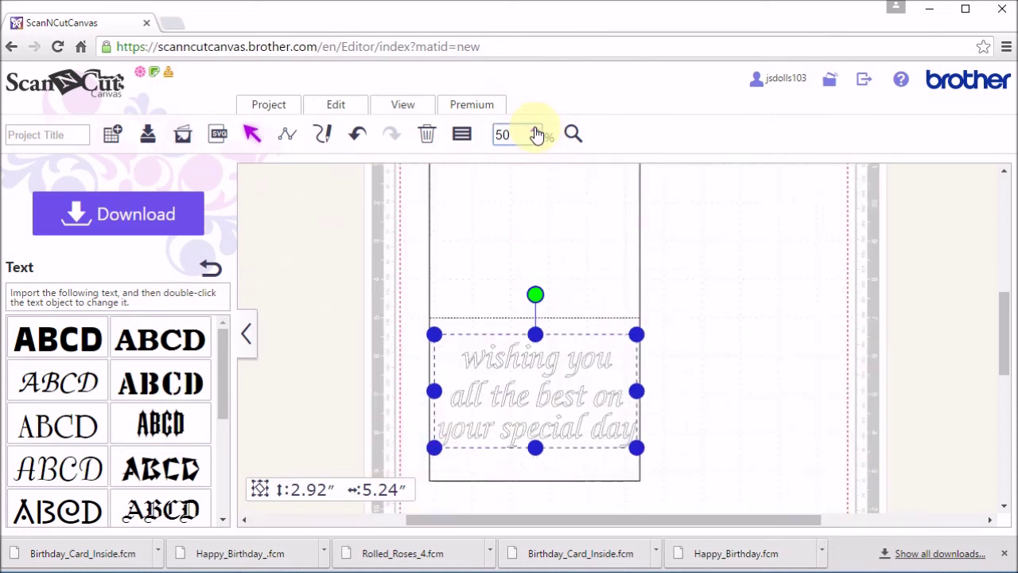
Step: Scale the grouped greeting down proportionally to about 4.16" wide by 2.31" high and position it midway within the card's lower half
drag(1003, 337, 1007, 357)
drag(636, 380, 611, 379)
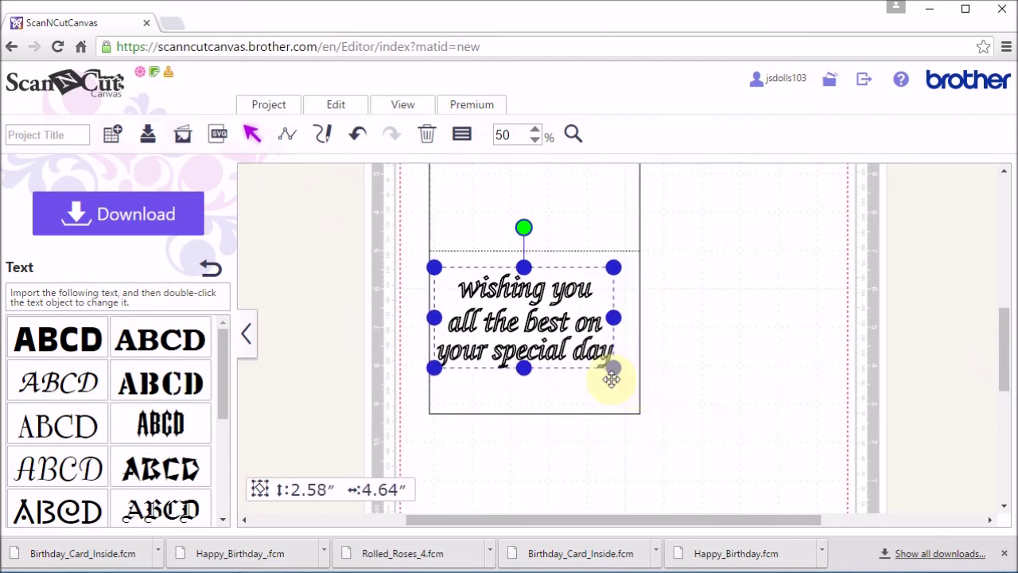
drag(536, 334, 550, 335)
mouse_move(622, 370)
mouse_down()
mouse_move(602, 364)
mouse_move(614, 370)
mouse_up()
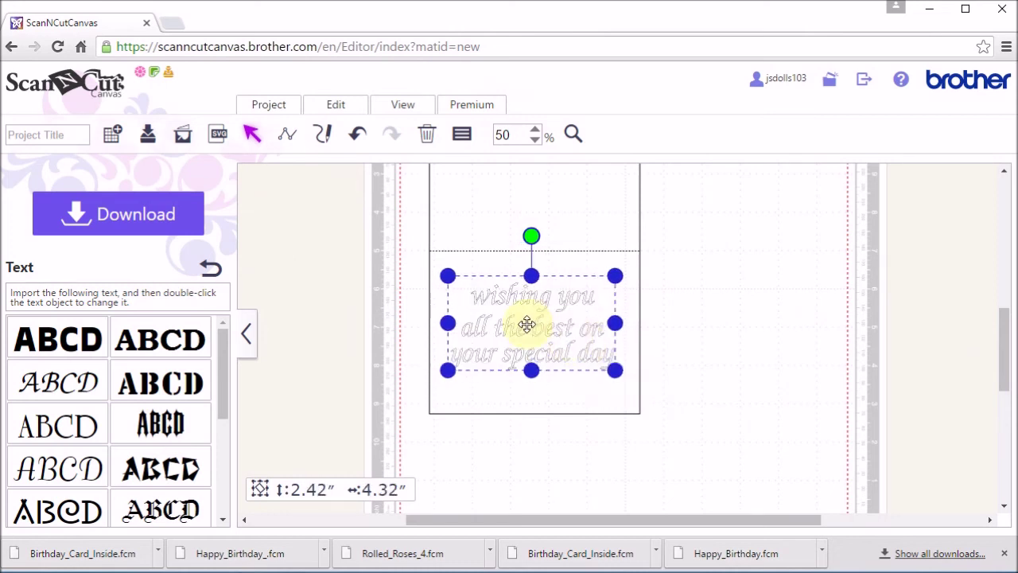
drag(527, 324, 534, 325)
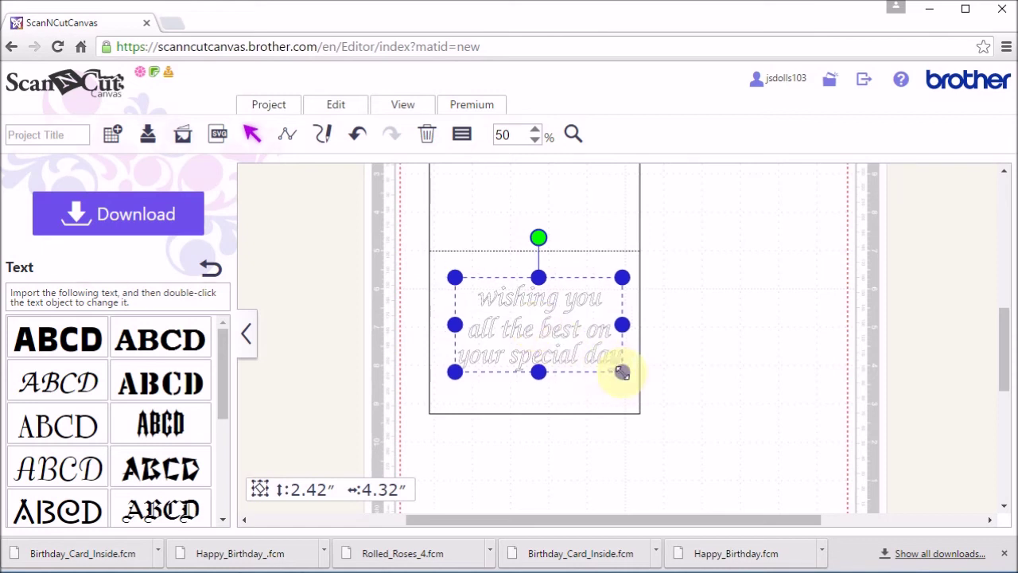
drag(622, 371, 616, 369)
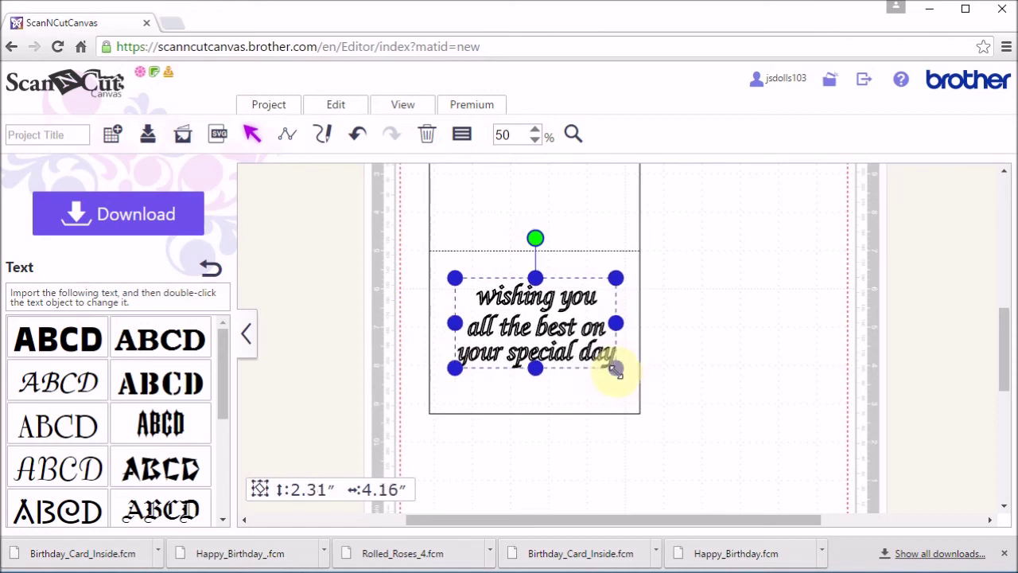
drag(530, 329, 528, 336)
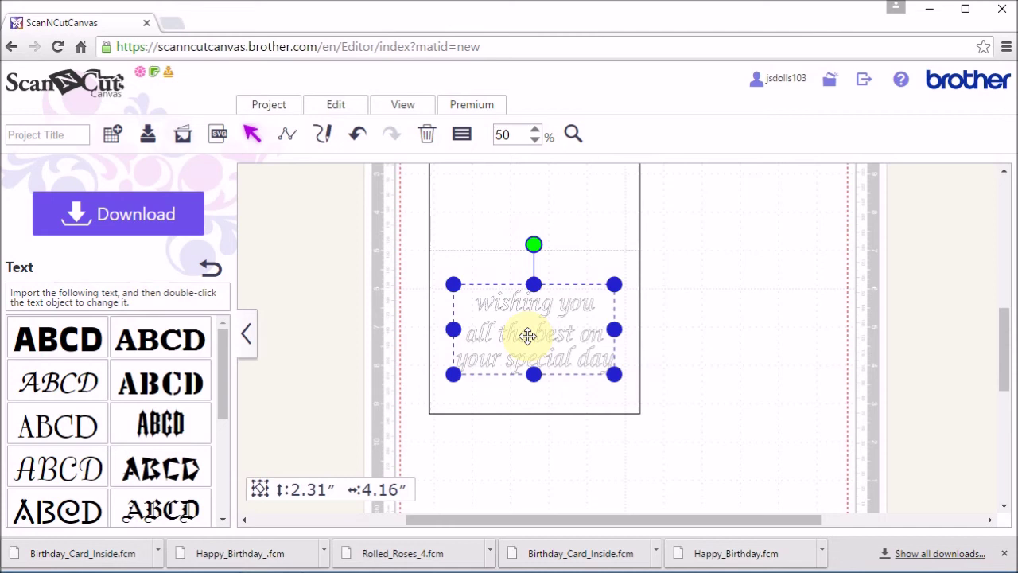
drag(528, 337, 528, 334)
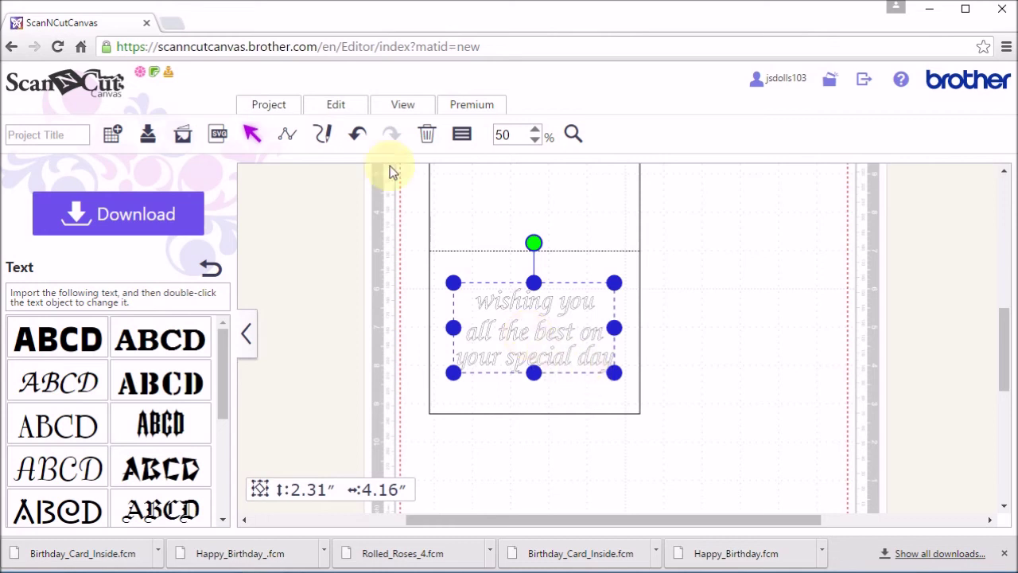
Step: Select all objects on the mat, align the greeting and card base on their horizontal centers, and deselect them
click(337, 104)
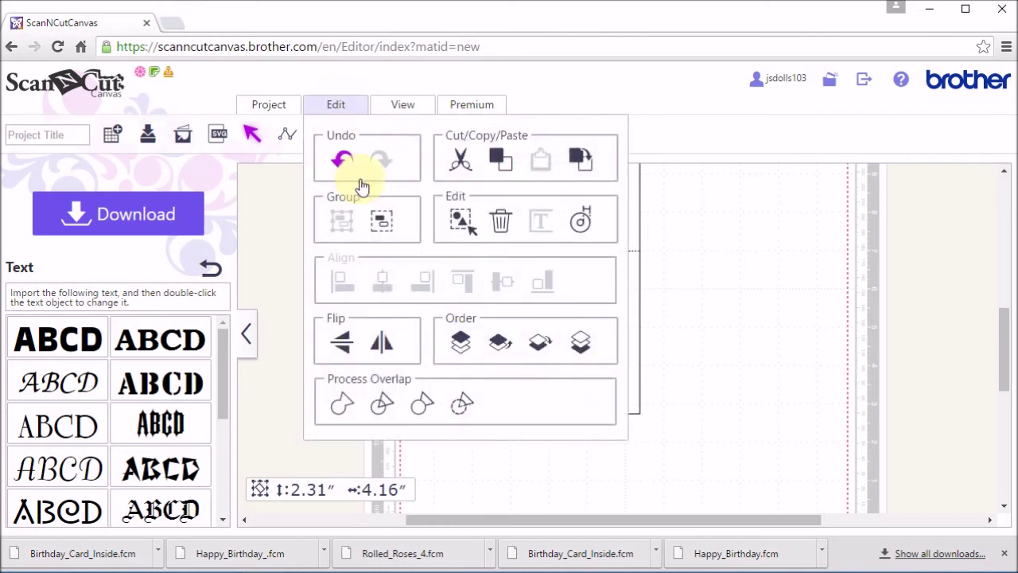
click(462, 228)
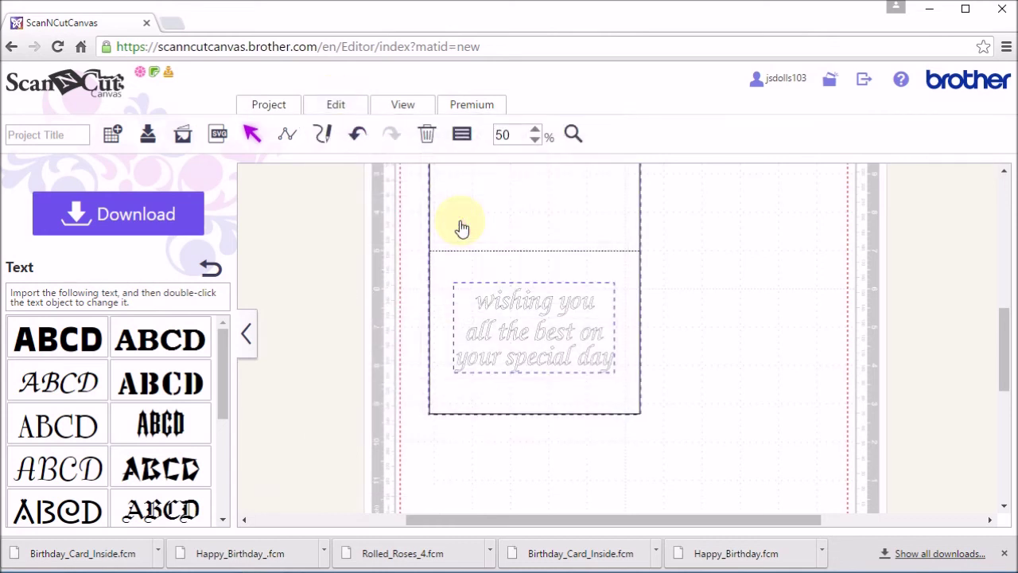
click(339, 108)
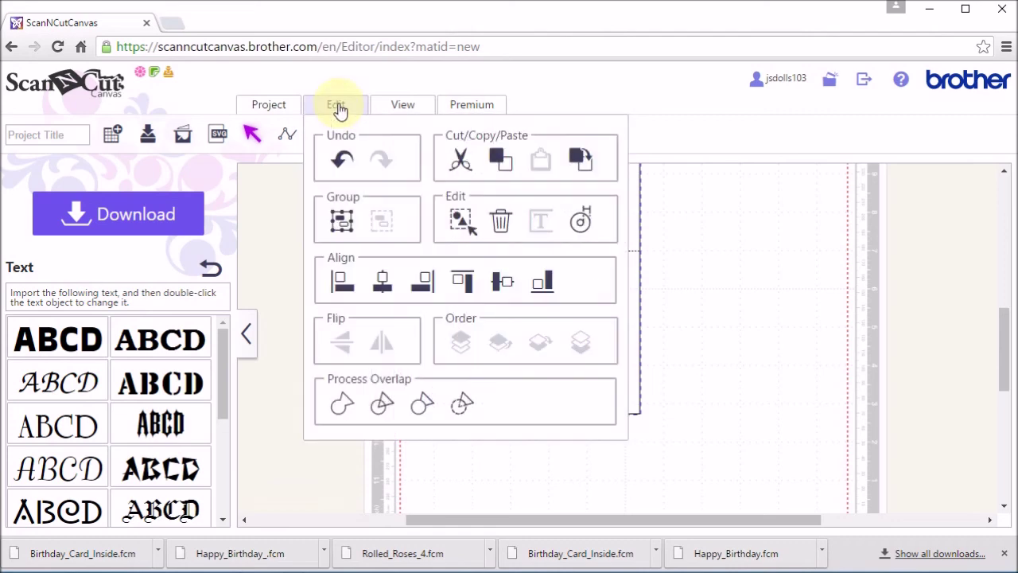
click(382, 293)
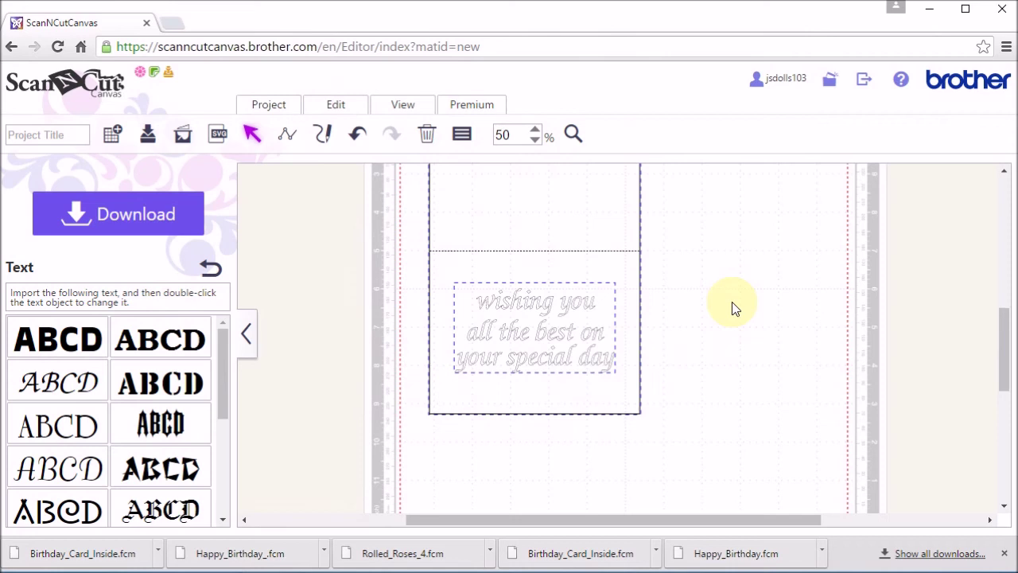
click(666, 317)
Step: Set the greeting's line type to Drawing Line in its properties, and deselect it
click(582, 304)
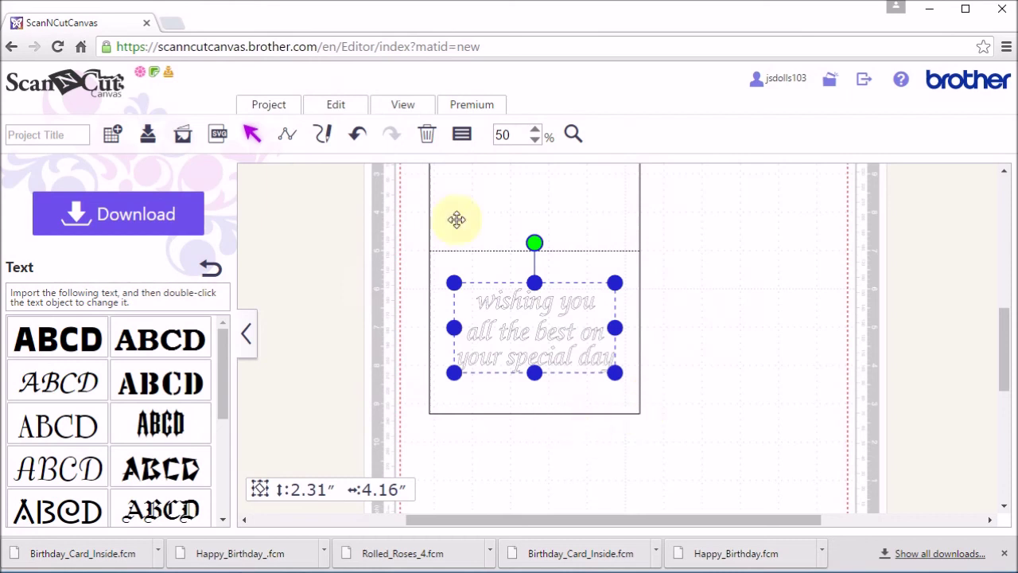
click(464, 140)
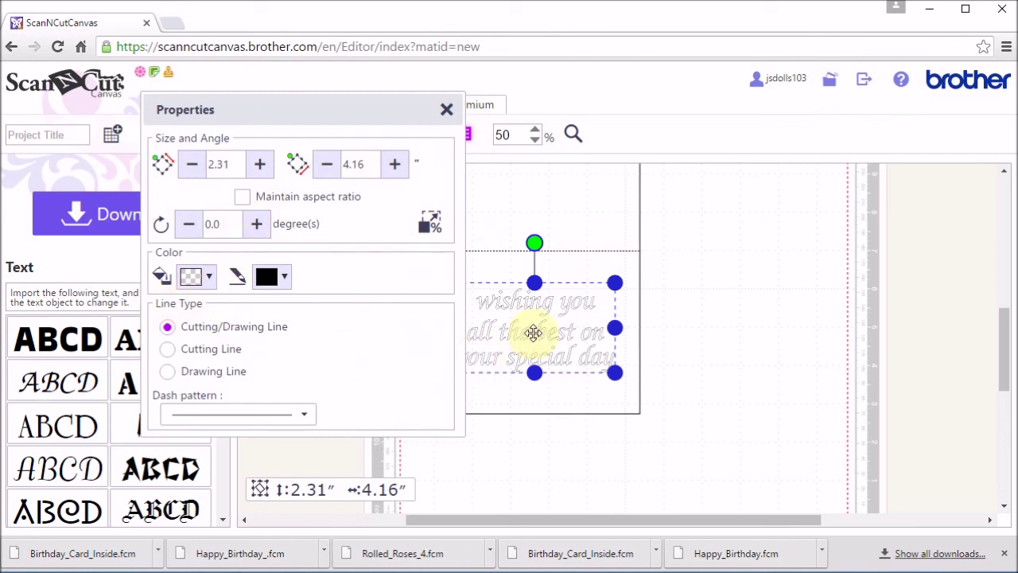
click(166, 374)
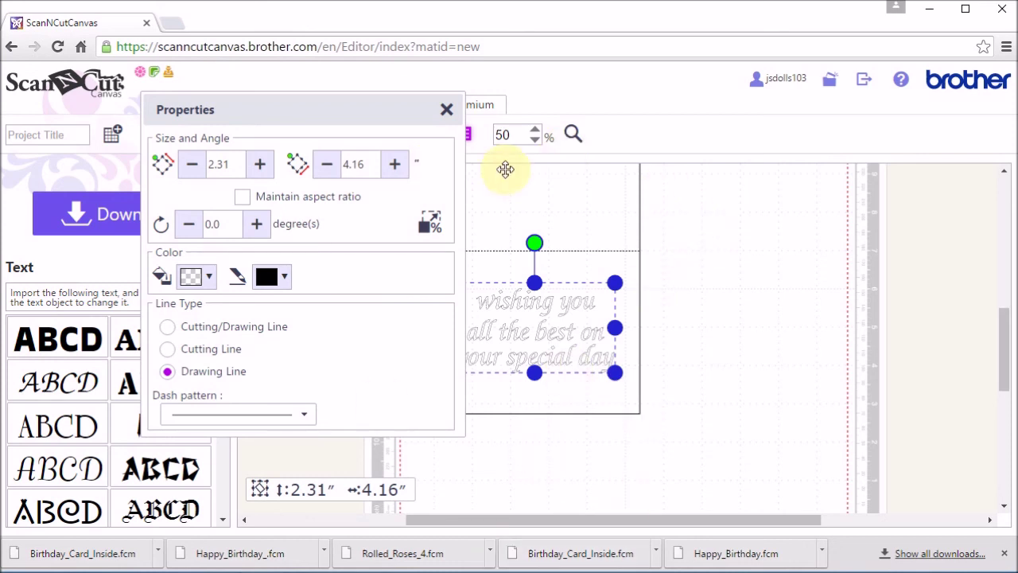
click(447, 110)
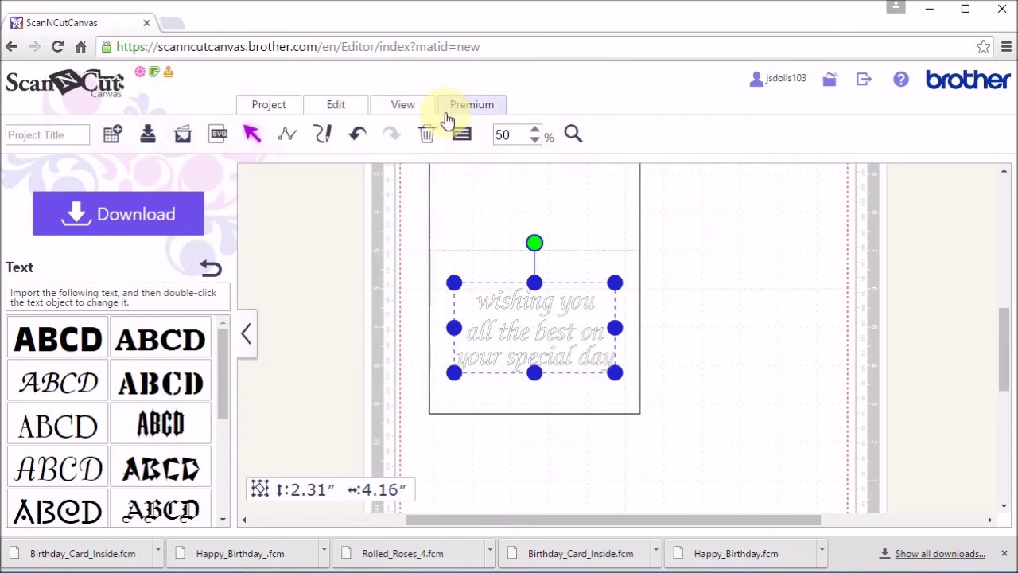
click(762, 316)
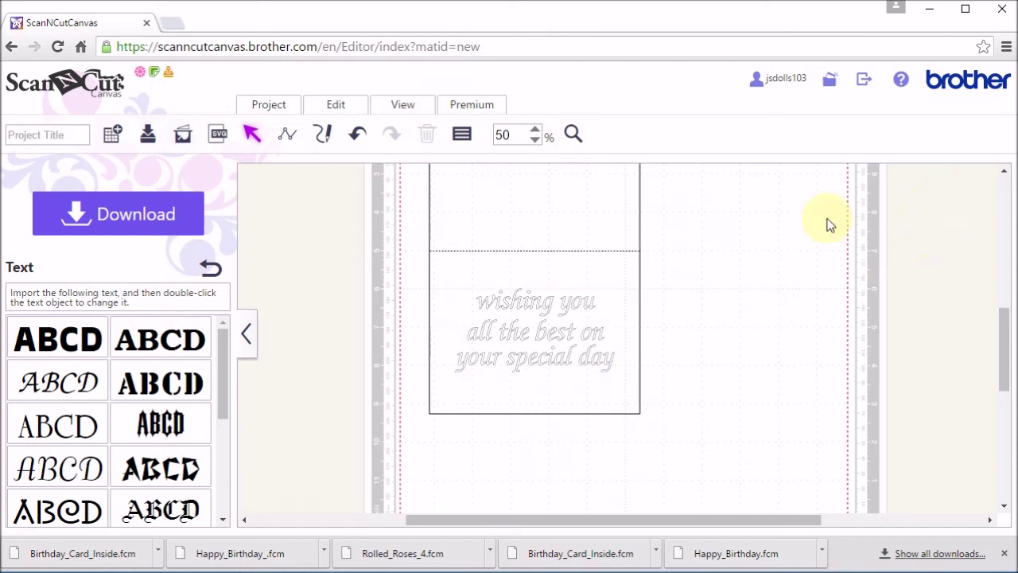
Step: Select everything on the mat and group the card base and greeting into one object
double_click(510, 131)
text(2)
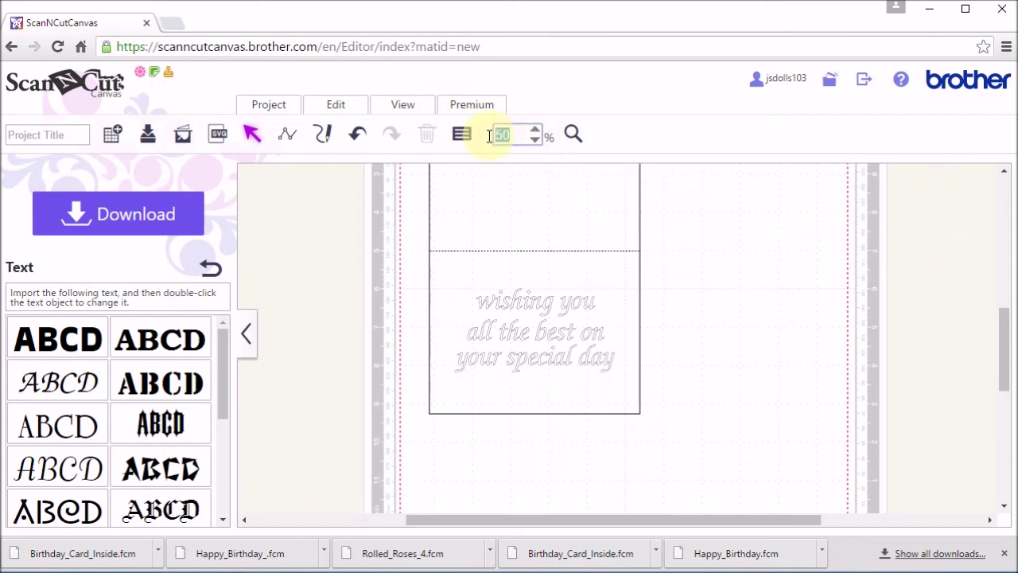
text(7)
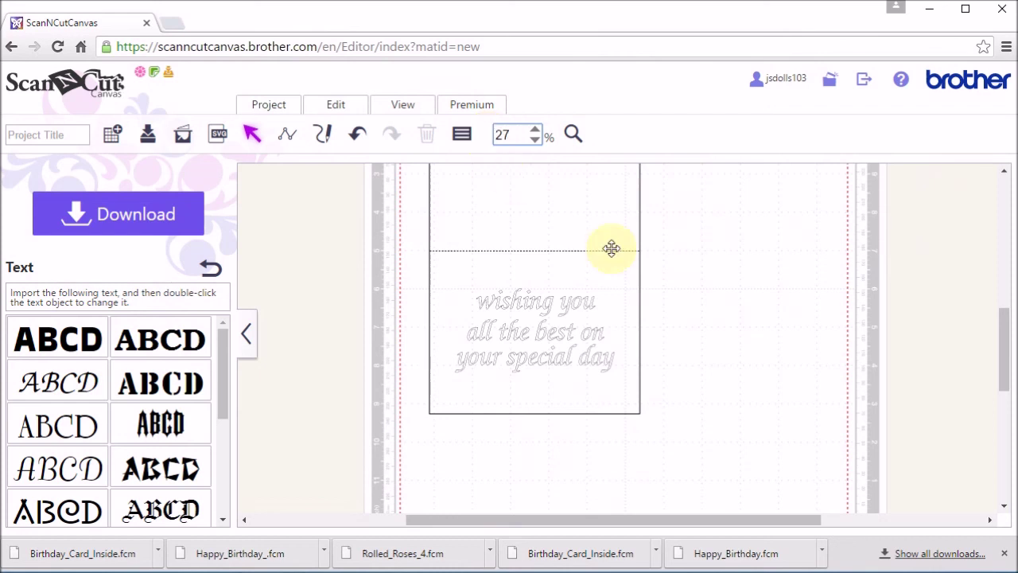
key(Return)
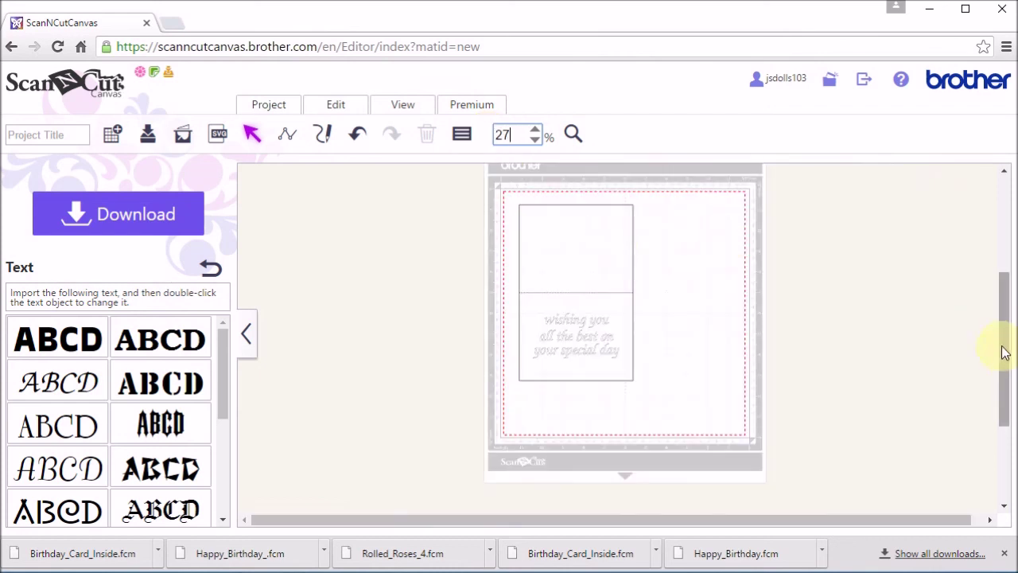
drag(1005, 351, 1003, 337)
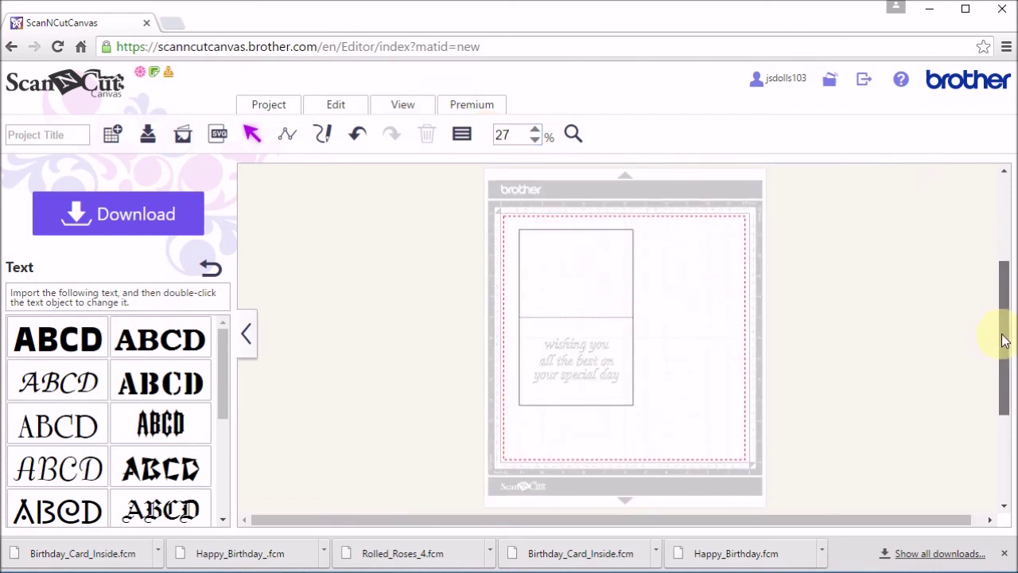
click(338, 107)
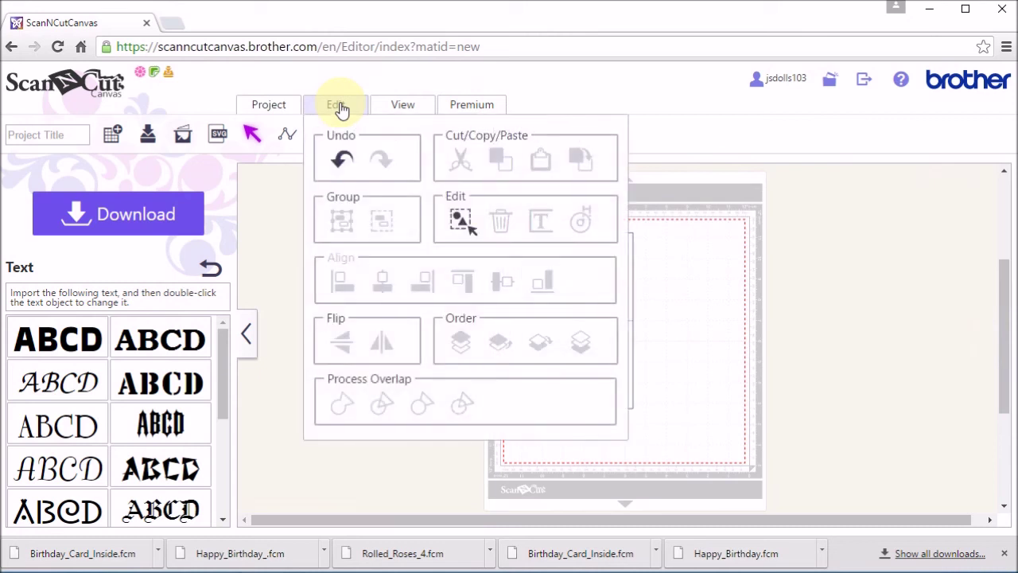
click(461, 222)
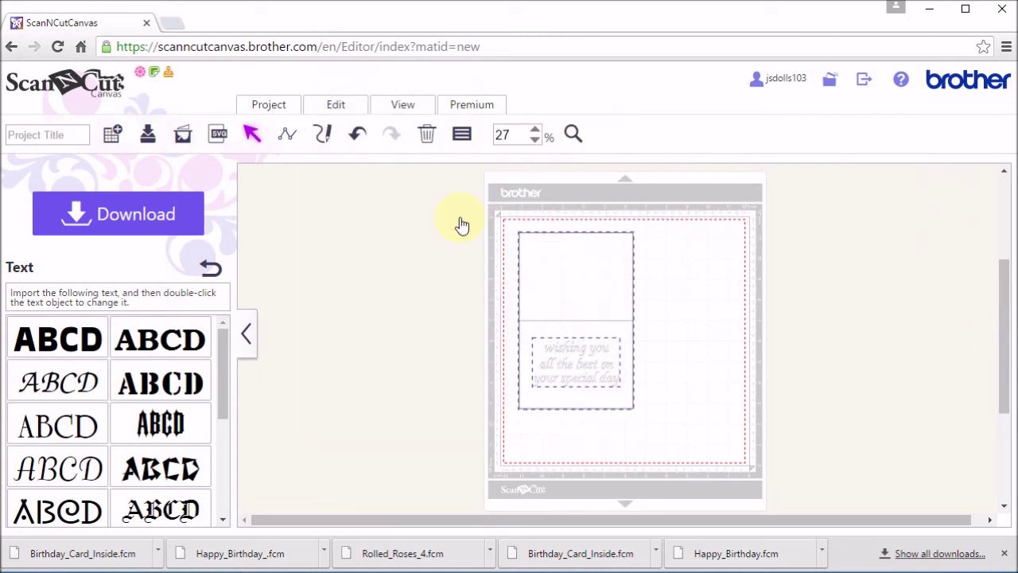
click(348, 112)
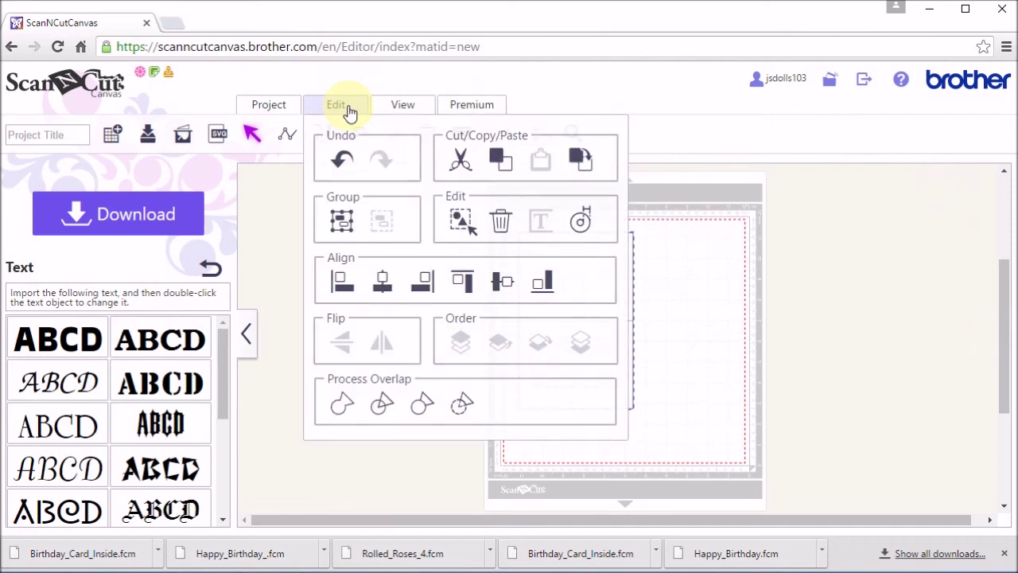
click(340, 230)
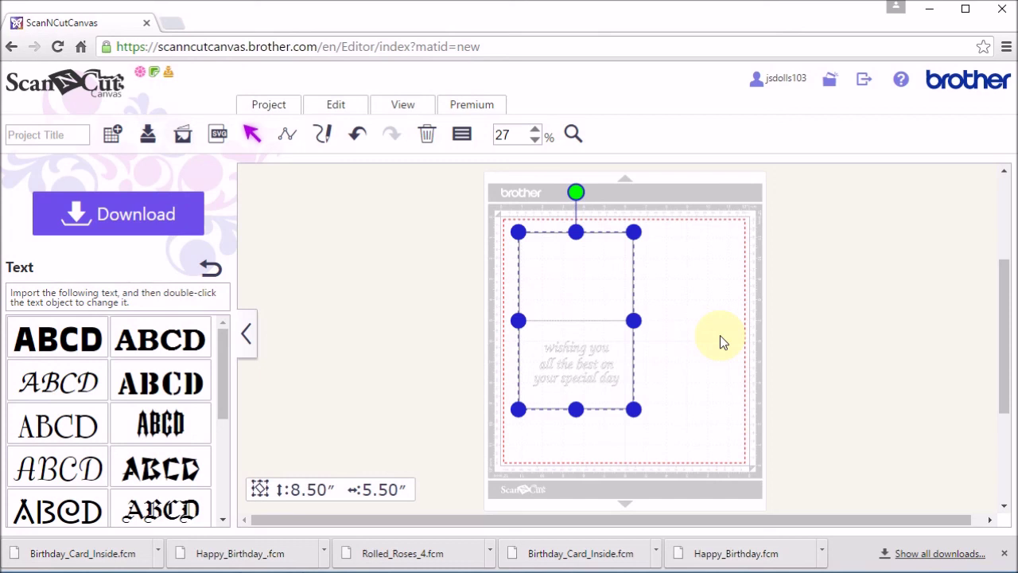
Step: Title the project "Birthday Card Inside", save it, and dismiss the save confirmation
click(67, 136)
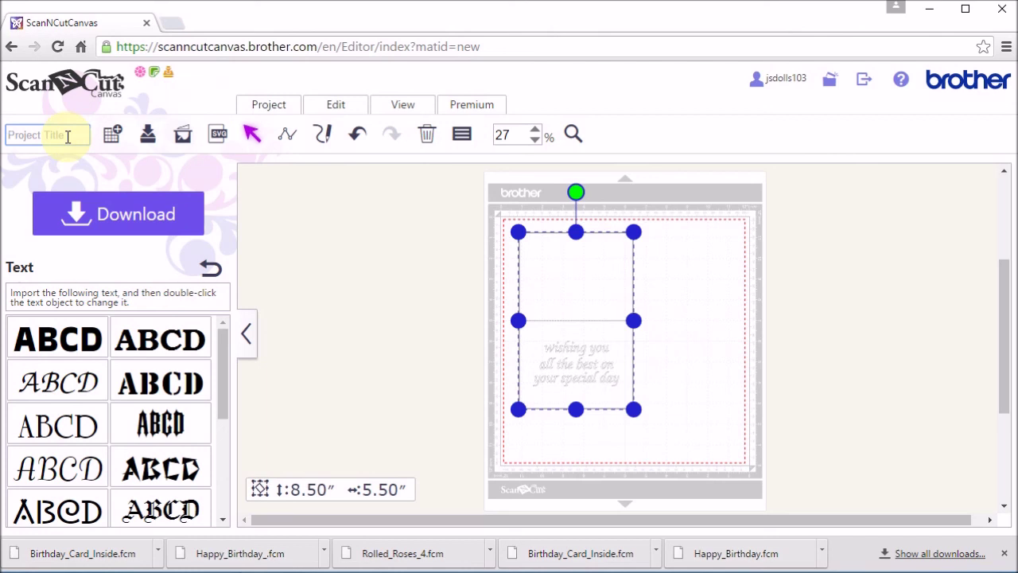
text(Bir)
text(thday Car)
text(d Inside)
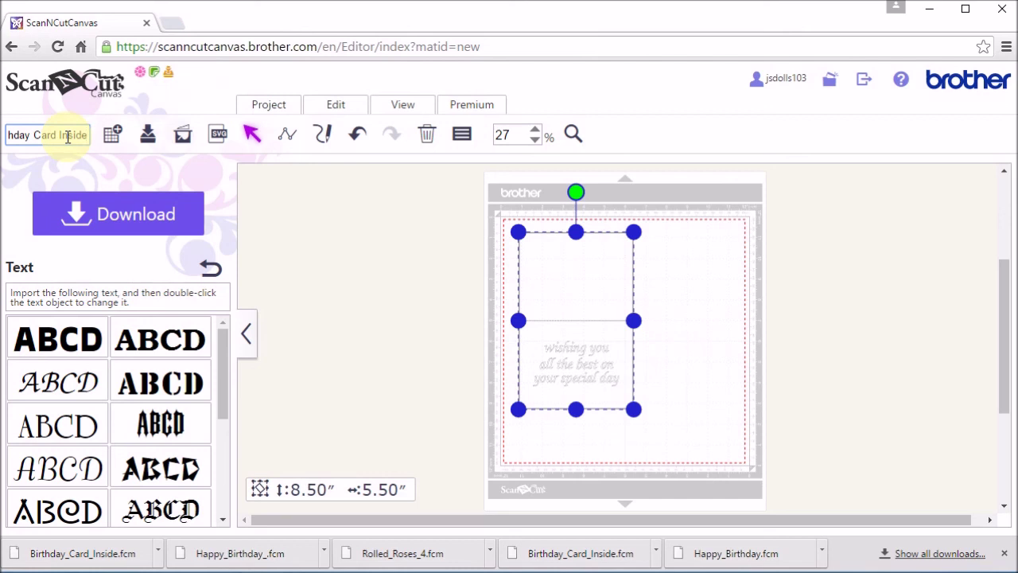
click(148, 140)
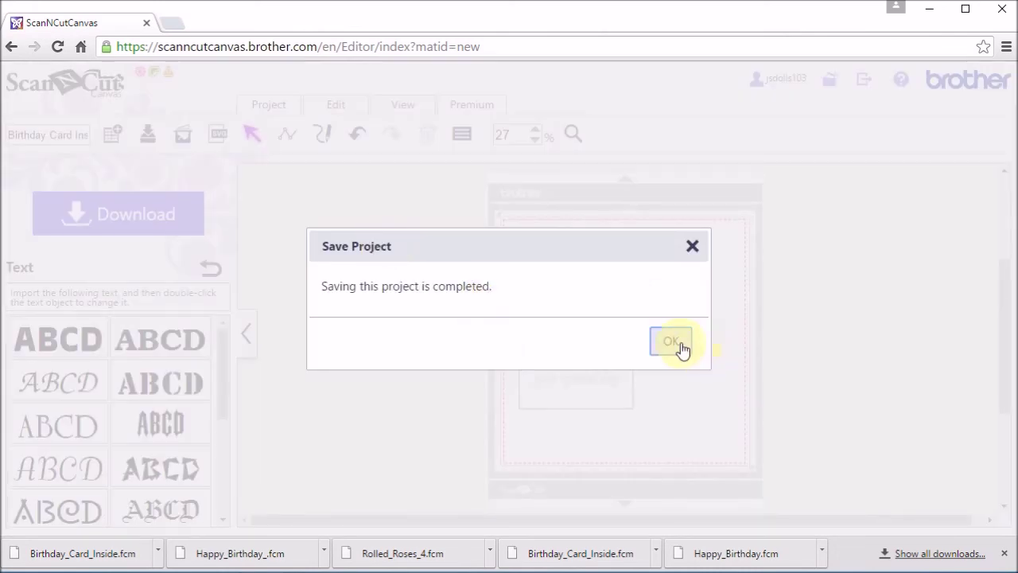
click(672, 343)
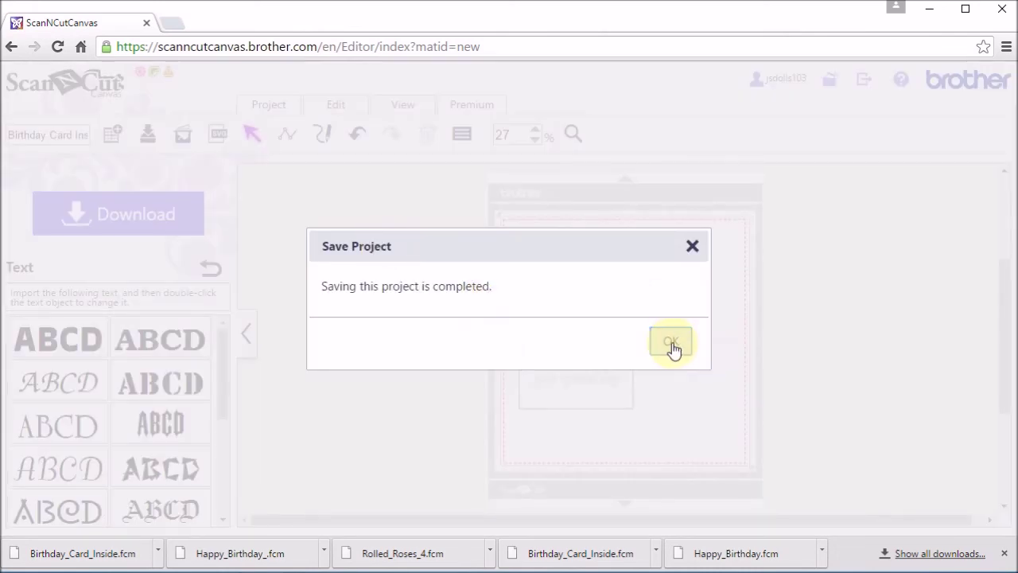